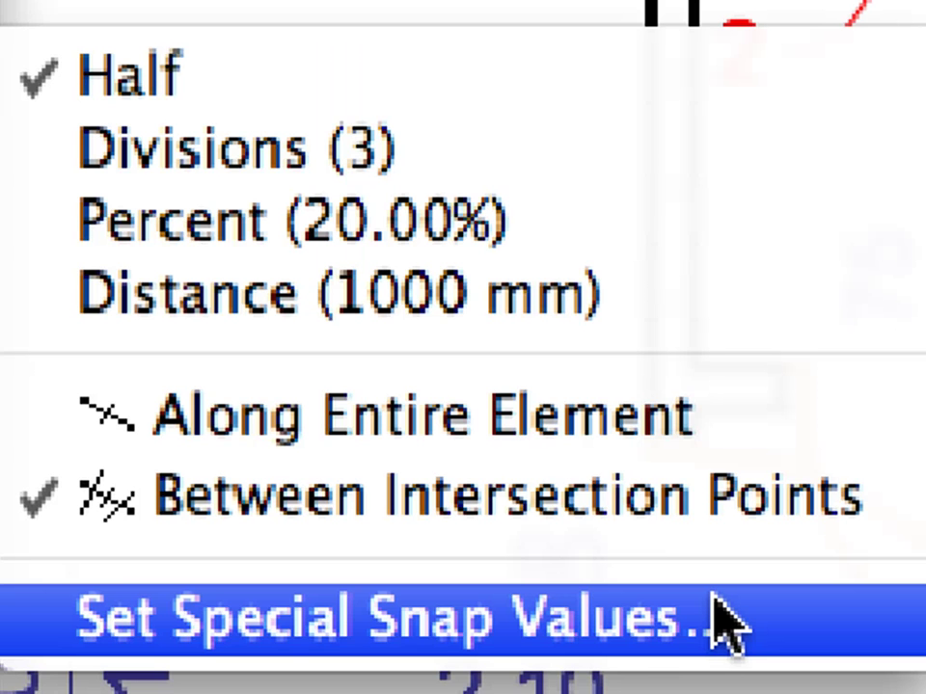
Step: Change the special snap distance from 1000 mm to 2 in Set Special Snap Values
{"action": "left_click", "coordinate": [725, 621]}
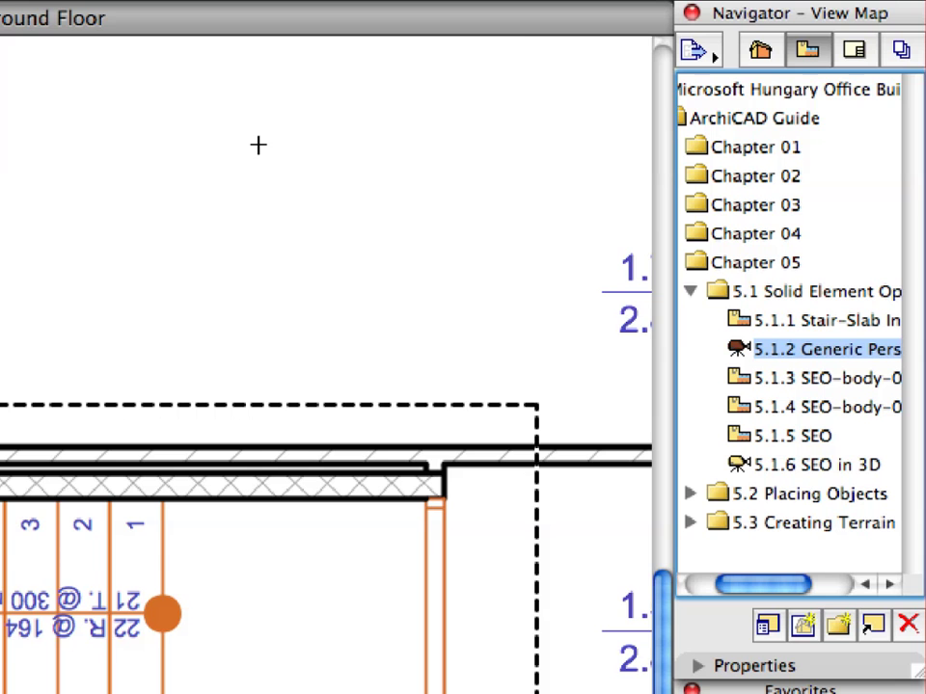
Step: Remove the stair marquee and expand the 5.2 Placing Objects folder in the Navigator
{"action": "right_click", "coordinate": [602, 136]}
{"action": "left_click", "coordinate": [246, 156]}
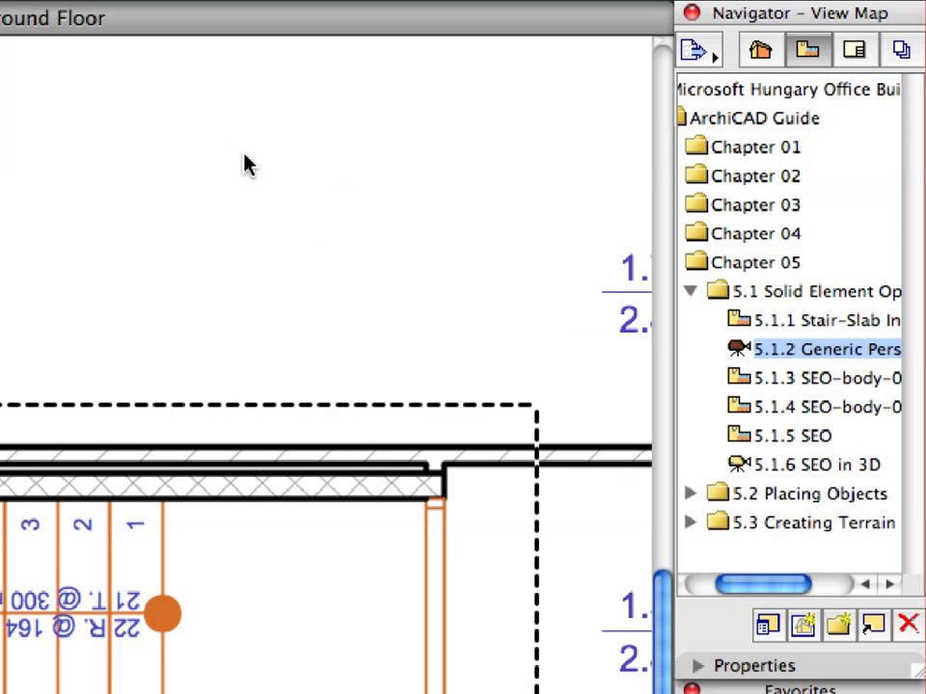
{"action": "left_click", "coordinate": [690, 295]}
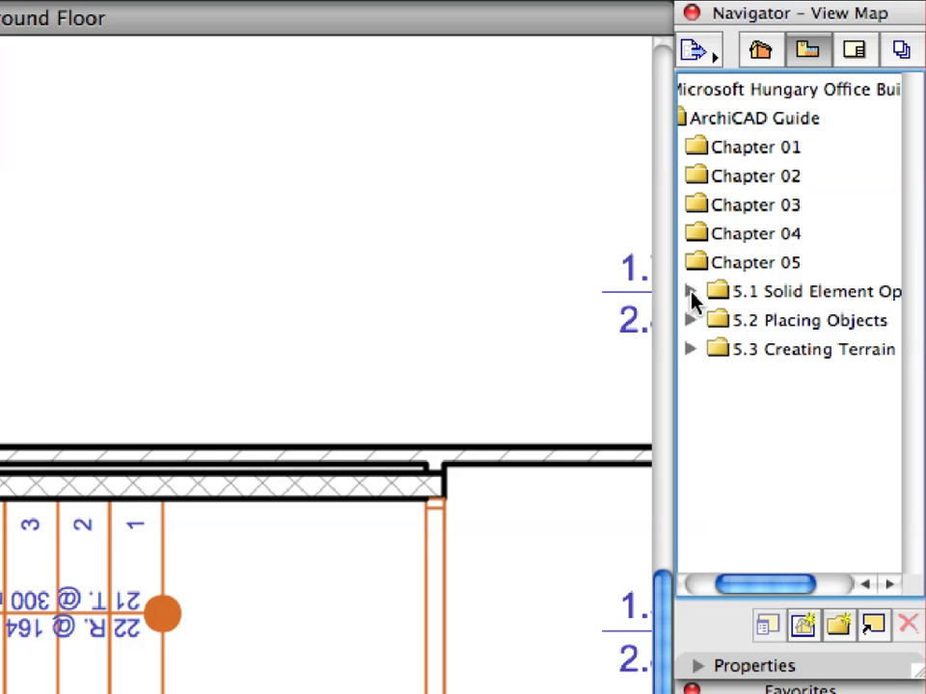
{"action": "left_click", "coordinate": [690, 320]}
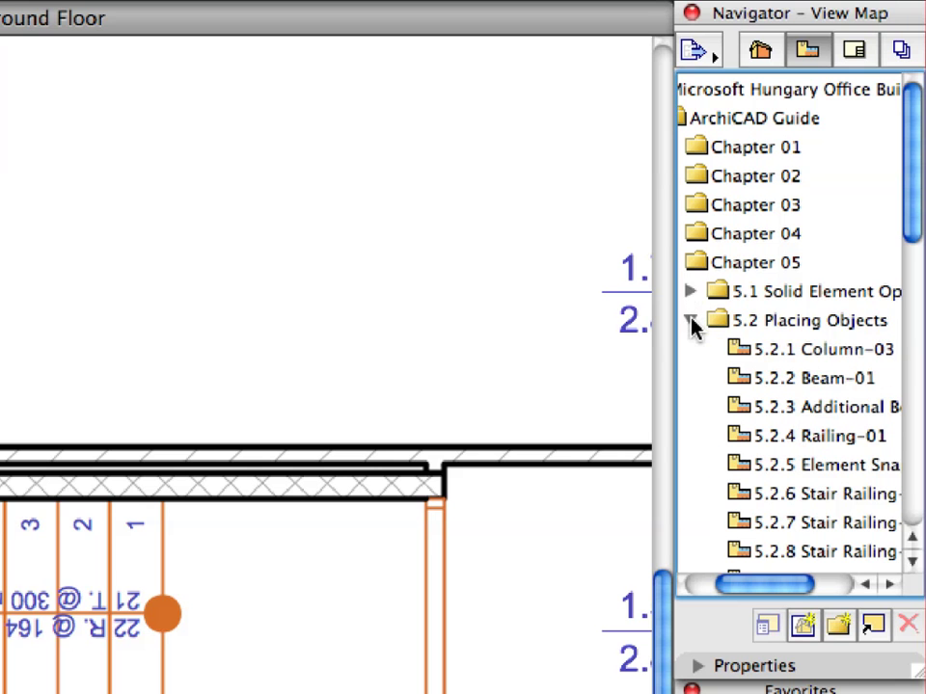
Step: Open the 5.2.1 Column-03 view and load the Column-03 favorite for the Column tool
{"action": "double_click", "coordinate": [767, 352]}
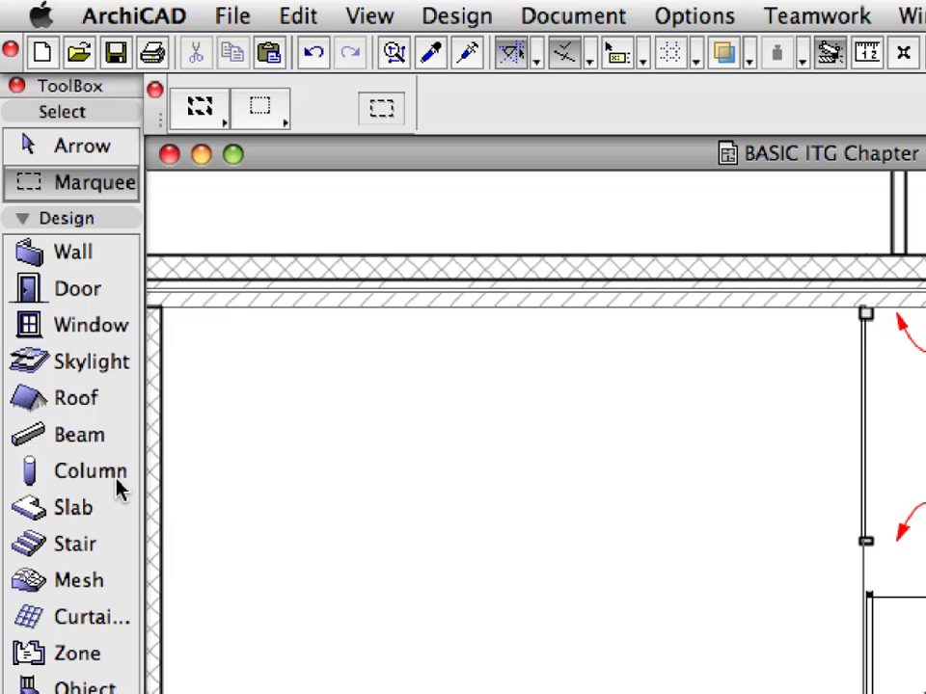
{"action": "left_click", "coordinate": [121, 489]}
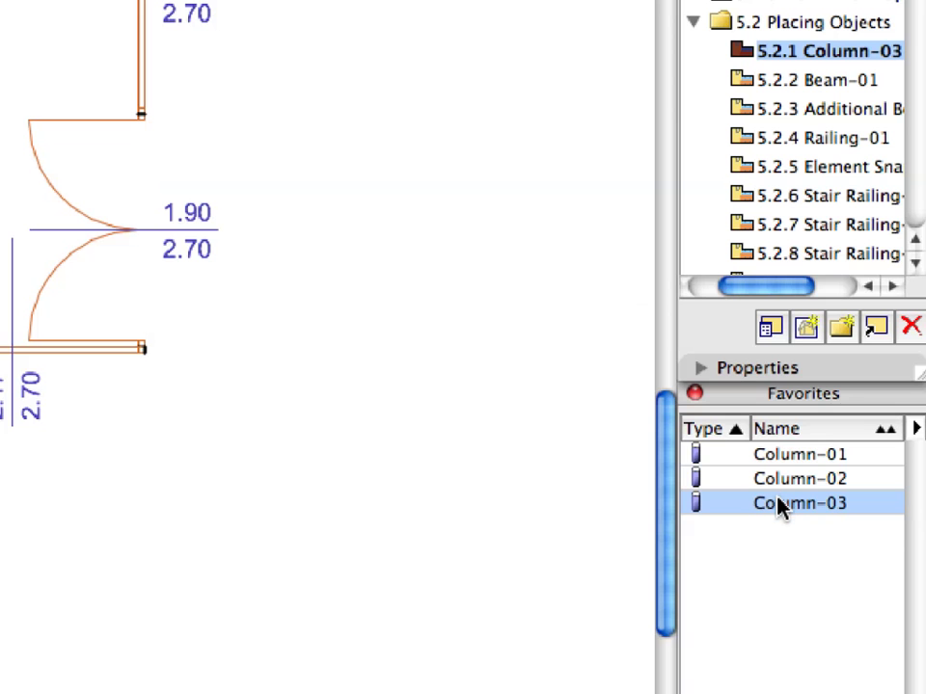
{"action": "left_click", "coordinate": [781, 503]}
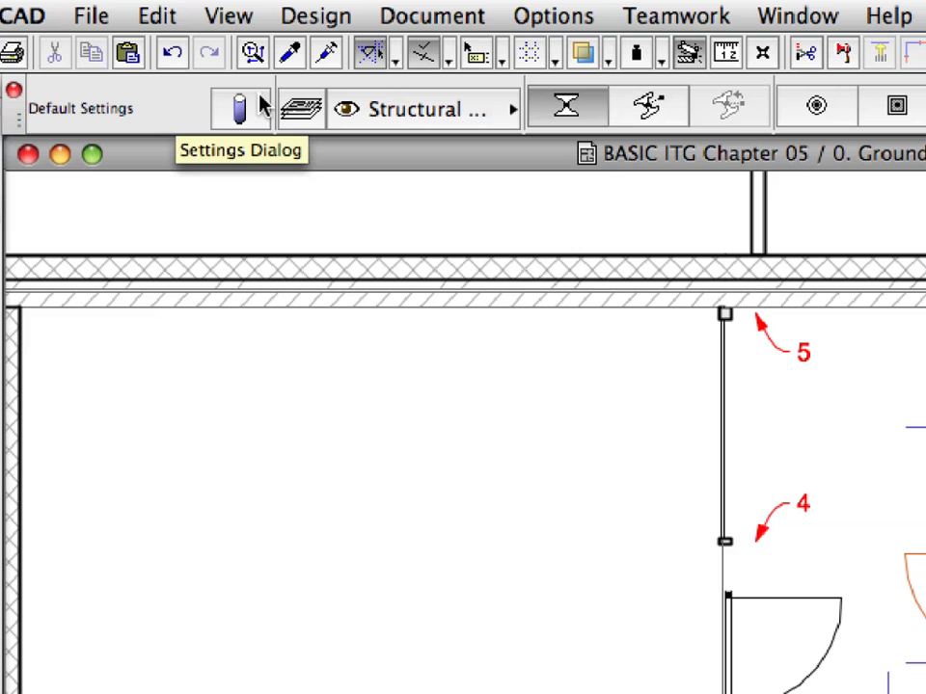
Step: Check the column's Complex core profile, keep I200 steel, and cancel without changes
{"action": "left_click", "coordinate": [260, 106]}
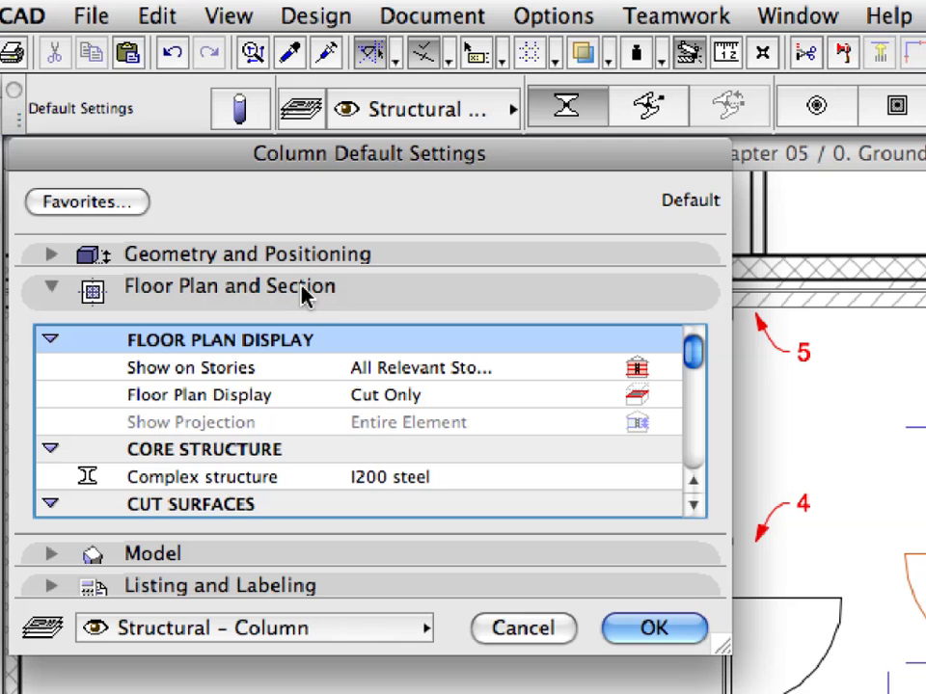
{"action": "left_click", "coordinate": [378, 449]}
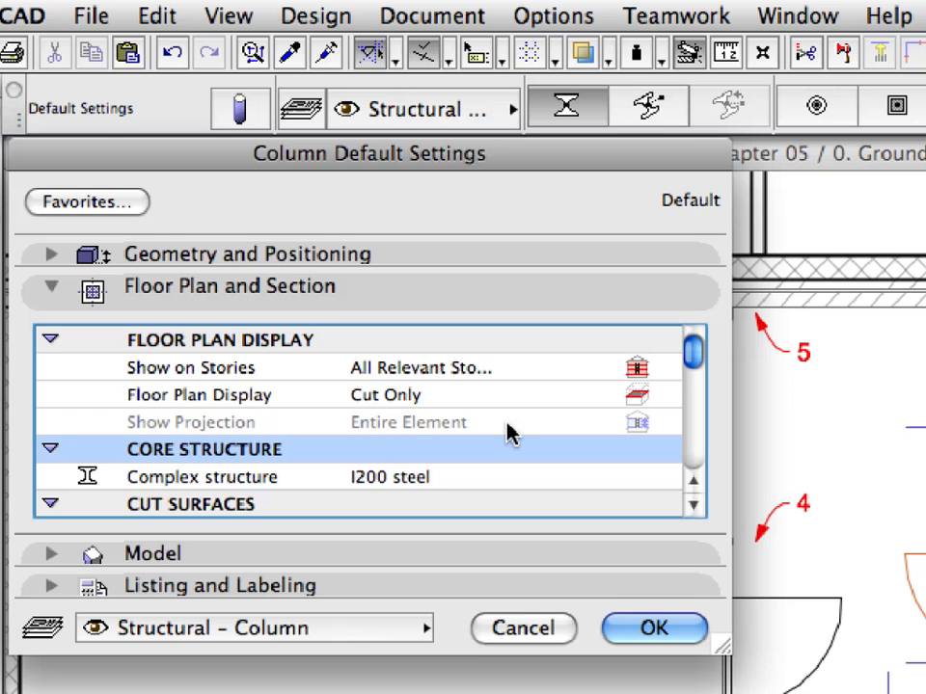
{"action": "left_click_drag", "start_coordinate": [692, 363], "coordinate": [696, 378]}
{"action": "left_click", "coordinate": [568, 378]}
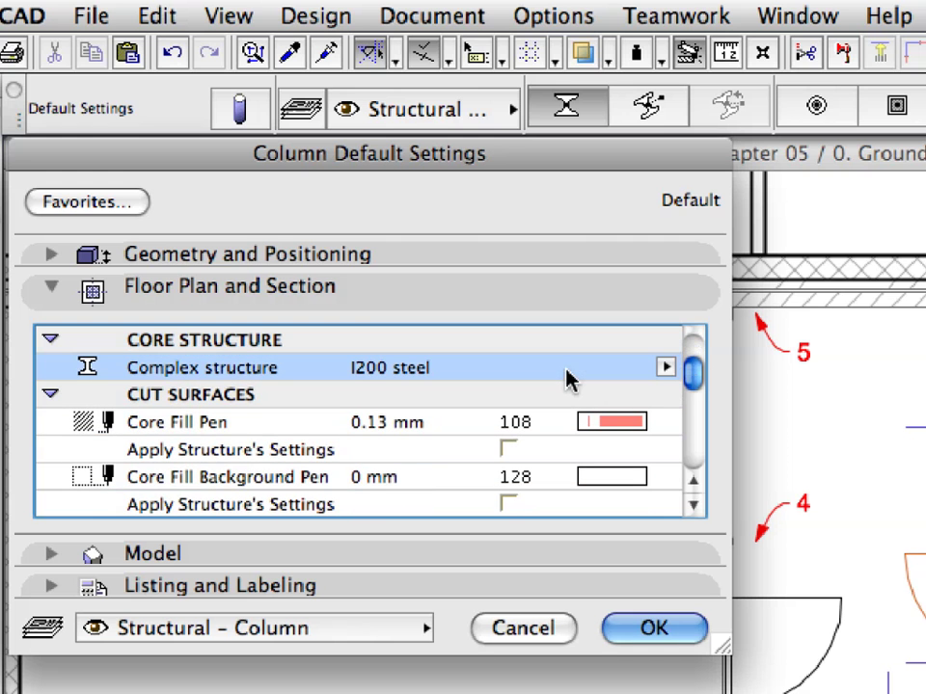
{"action": "left_click", "coordinate": [665, 367]}
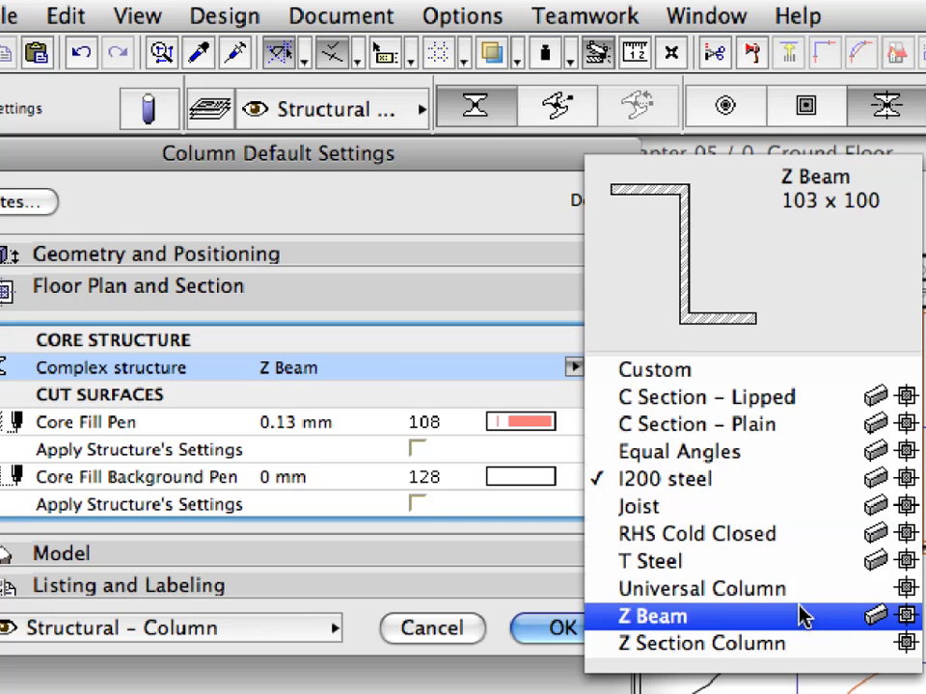
{"action": "left_click", "coordinate": [796, 495]}
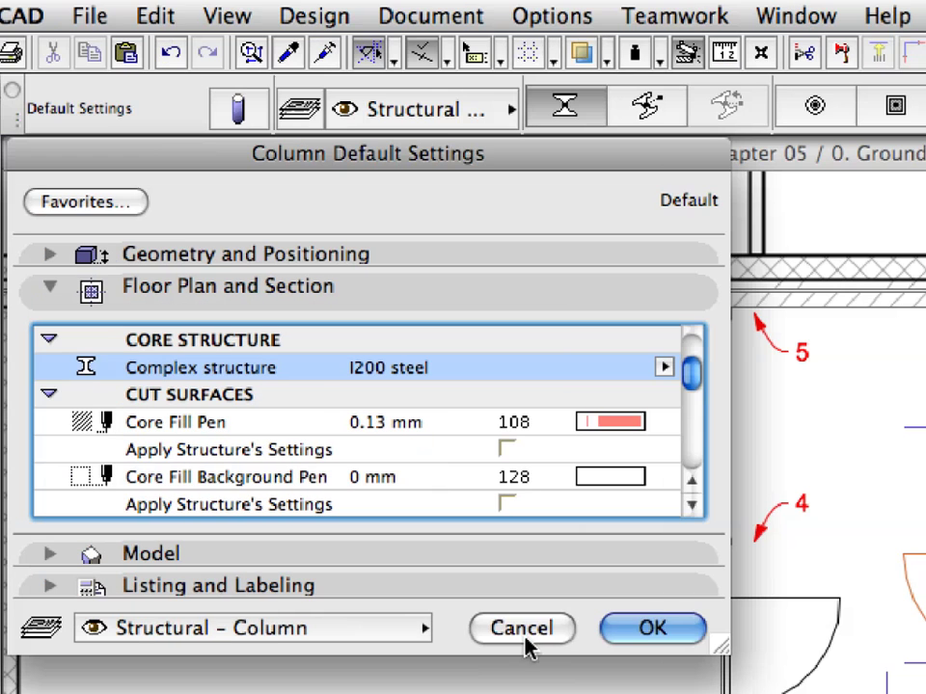
{"action": "left_click", "coordinate": [476, 643]}
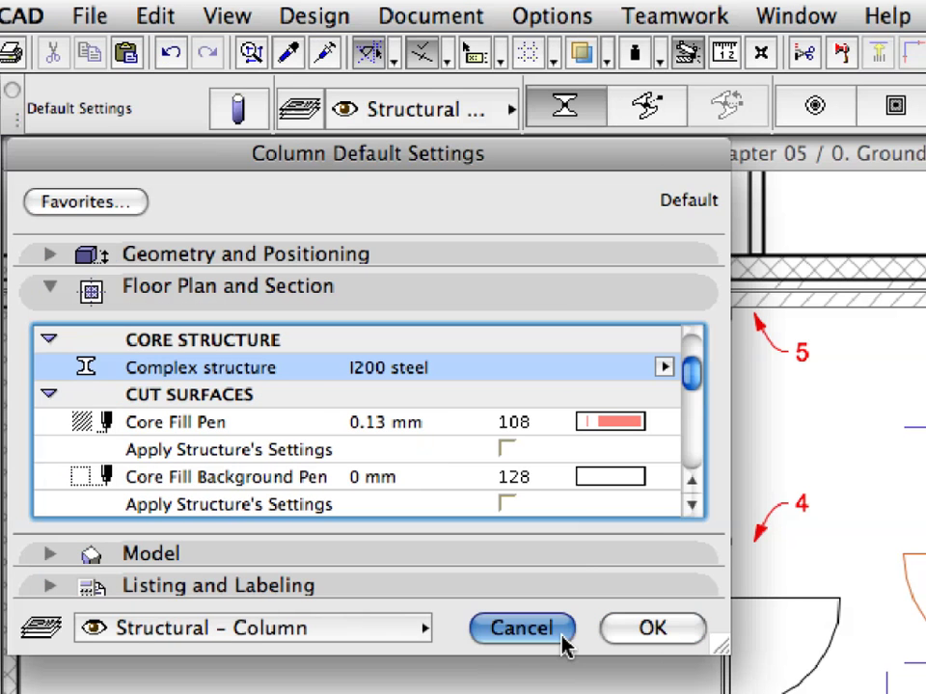
Step: Turn off True Line Weight in On-Screen View Options
{"action": "left_click", "coordinate": [226, 16]}
{"action": "mouse_move", "coordinate": [403, 114]}
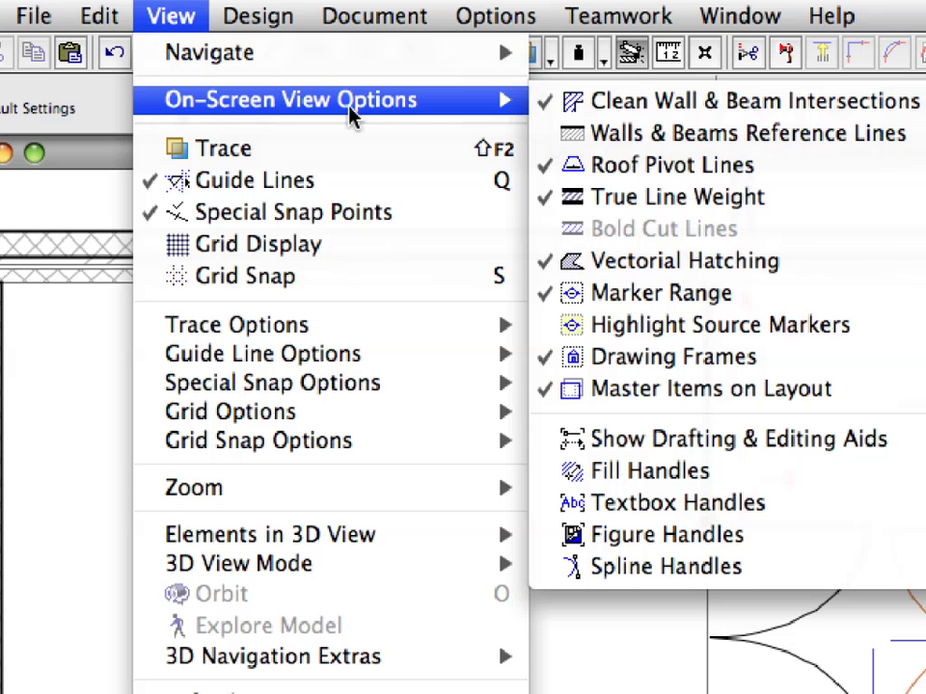
{"action": "left_click", "coordinate": [806, 206]}
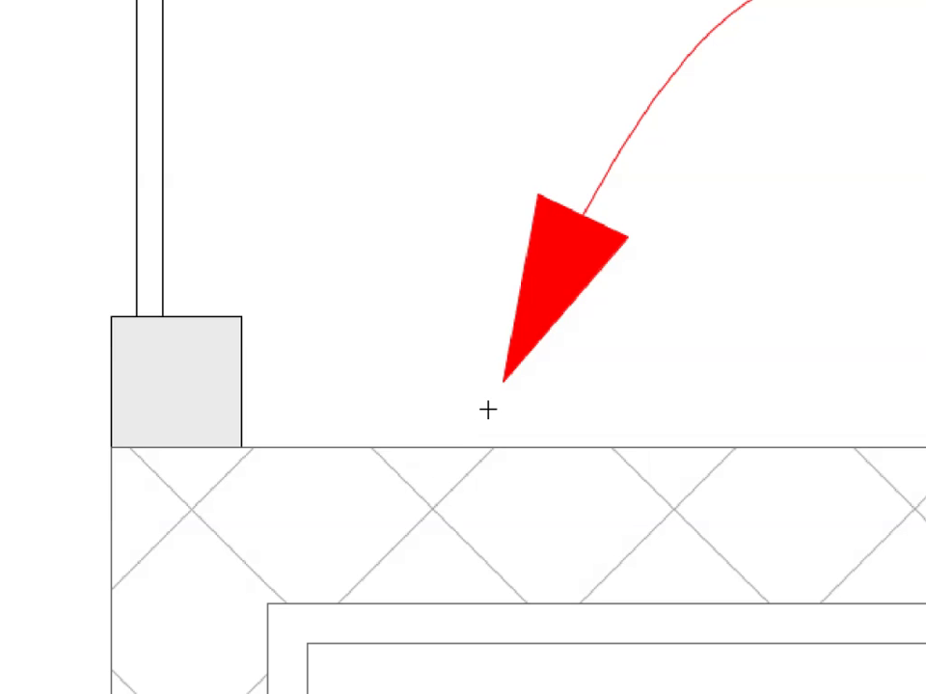
Step: Place I200 steel columns beside the grey column and at markers 2–5, then open 5.2.2 Beam-01
{"action": "left_click", "coordinate": [499, 382]}
{"action": "mouse_move", "coordinate": [501, 327]}
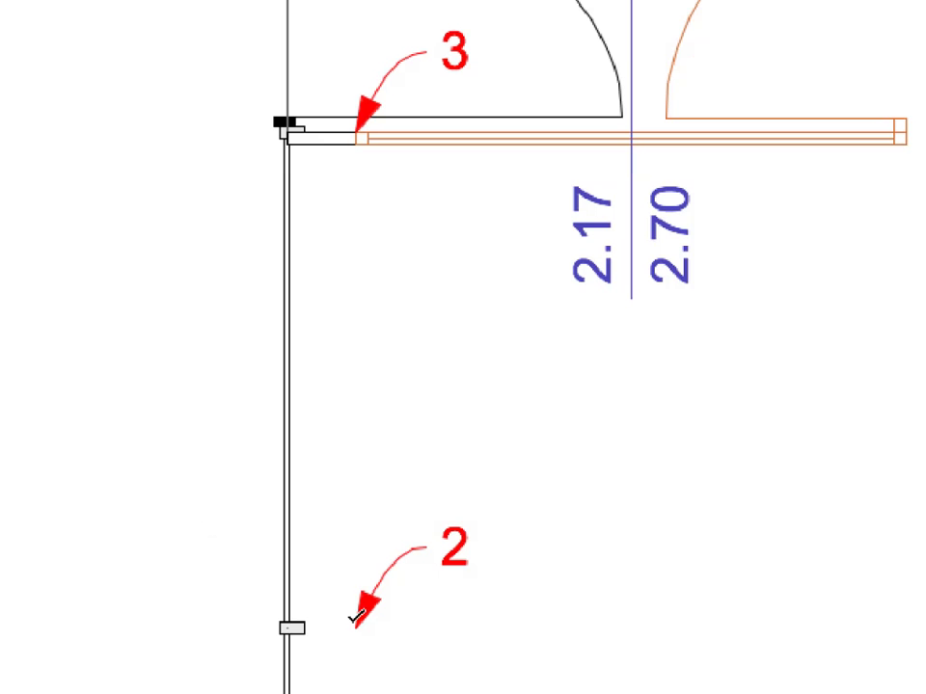
{"action": "left_click", "coordinate": [356, 622]}
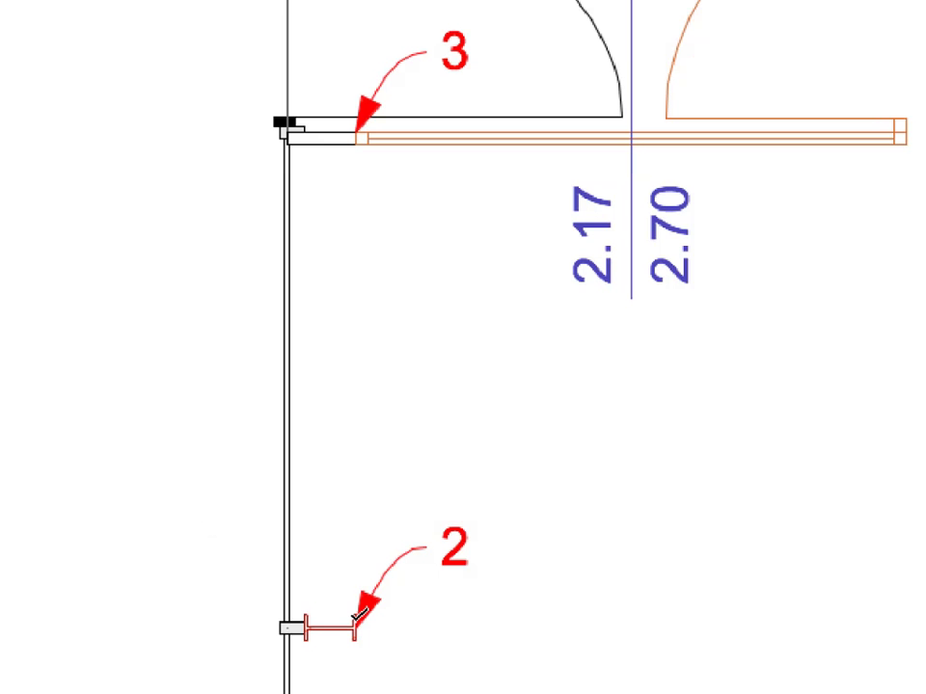
{"action": "left_click", "coordinate": [356, 136]}
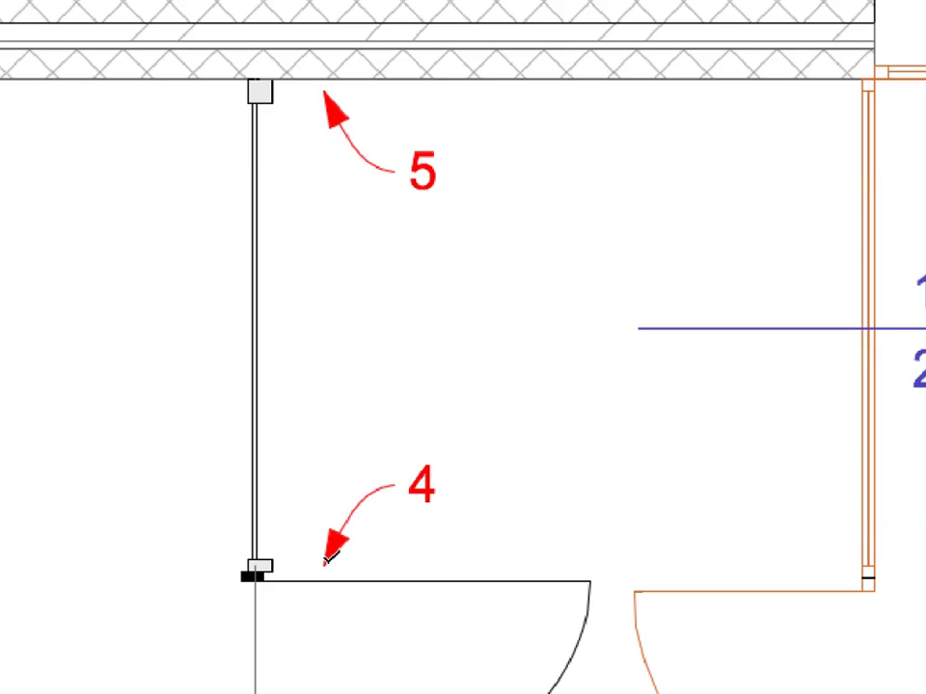
{"action": "left_click", "coordinate": [324, 561]}
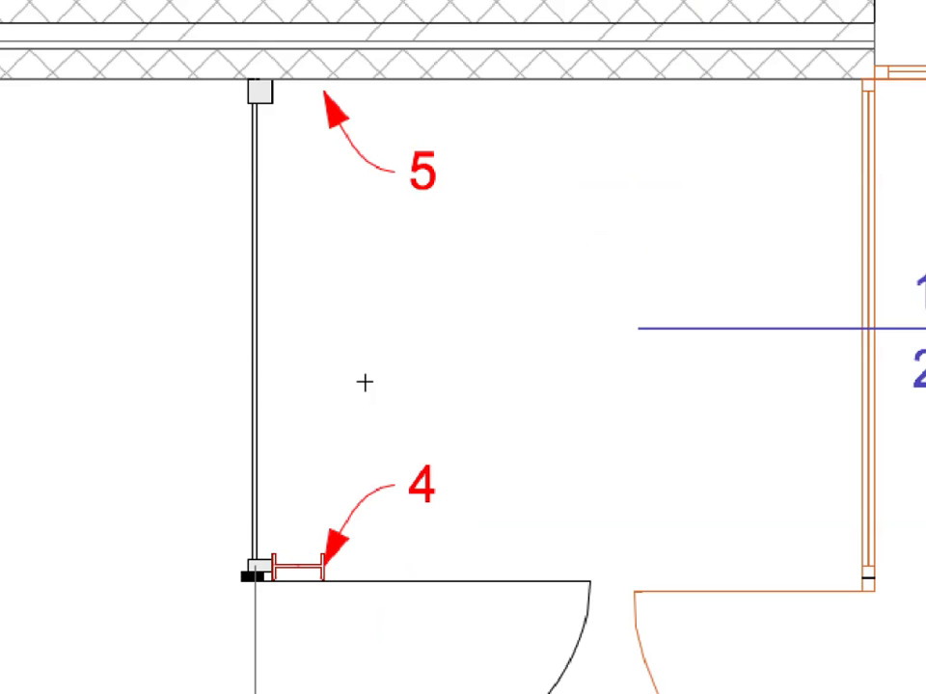
{"action": "left_click", "coordinate": [326, 93]}
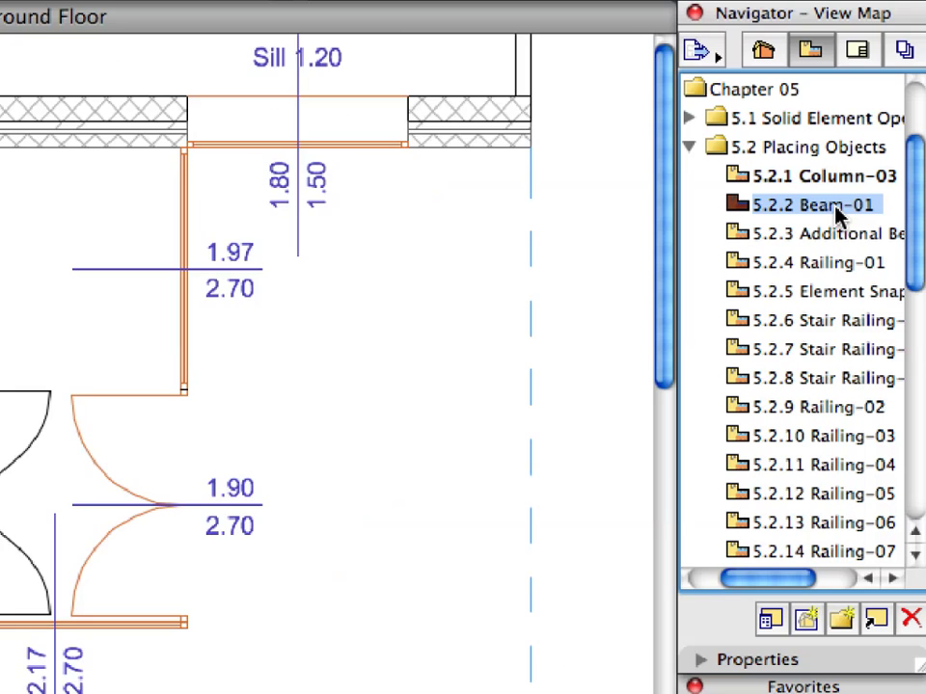
{"action": "double_click", "coordinate": [835, 210]}
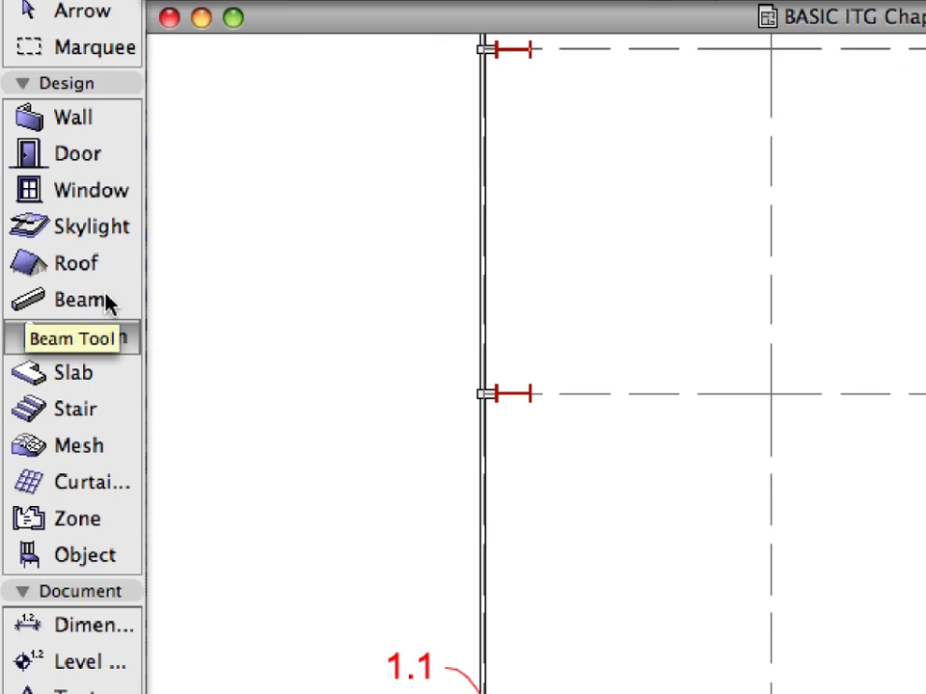
Step: Draw a Beam-01 I200 steel beam along the wall from corner 1.1 to corner 1.2
{"action": "left_click", "coordinate": [82, 300]}
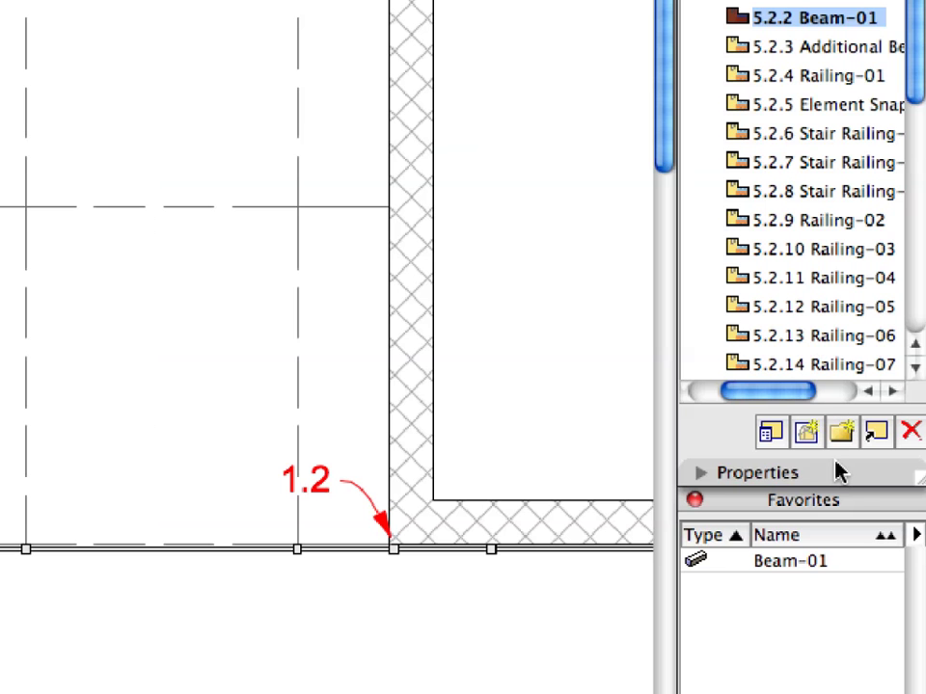
{"action": "left_click", "coordinate": [853, 564]}
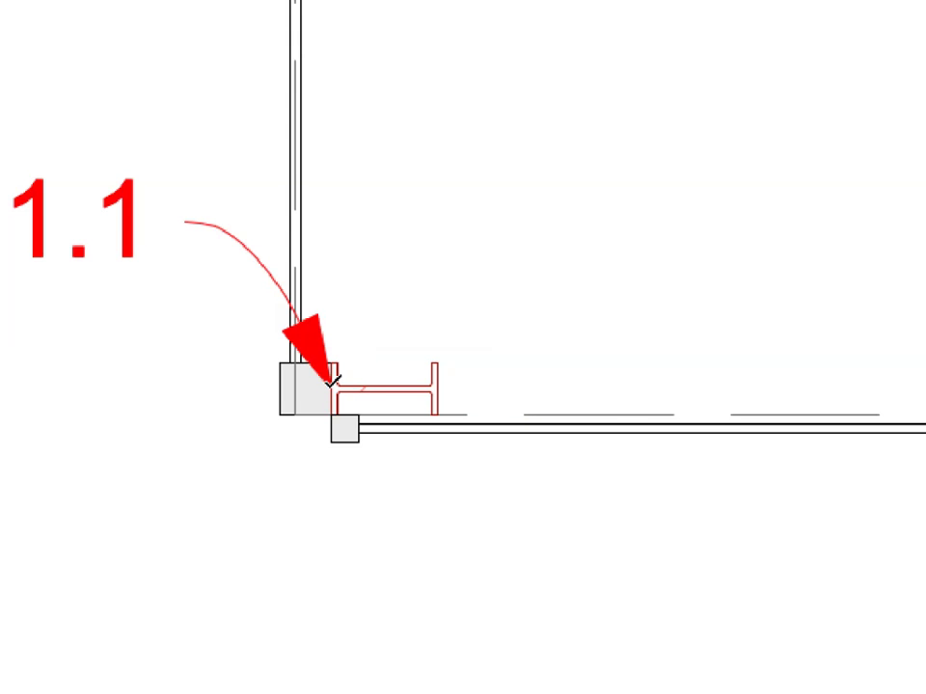
{"action": "left_click", "coordinate": [332, 384]}
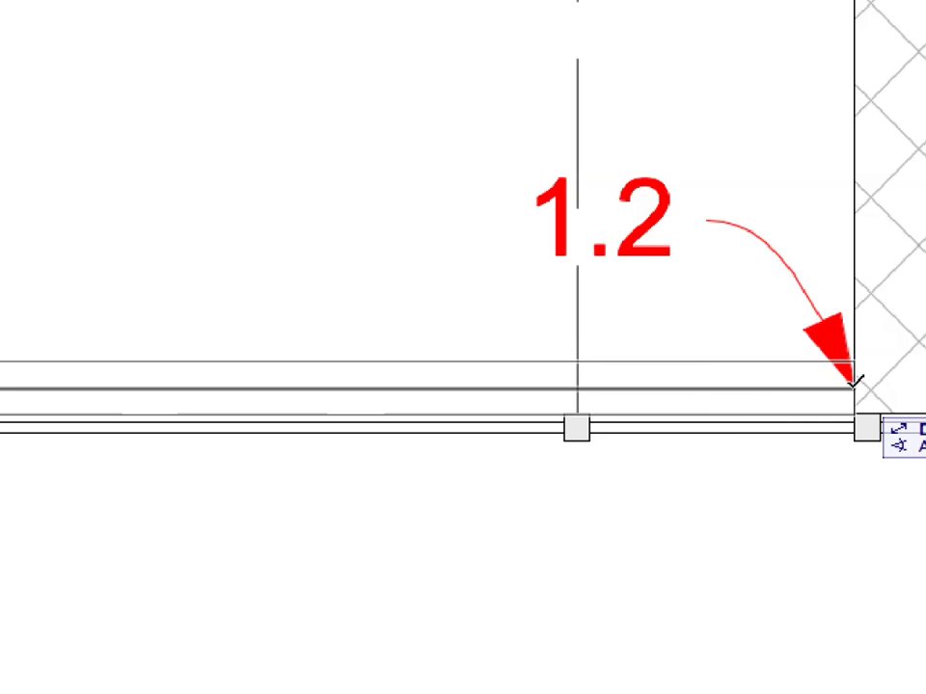
{"action": "left_click", "coordinate": [854, 381]}
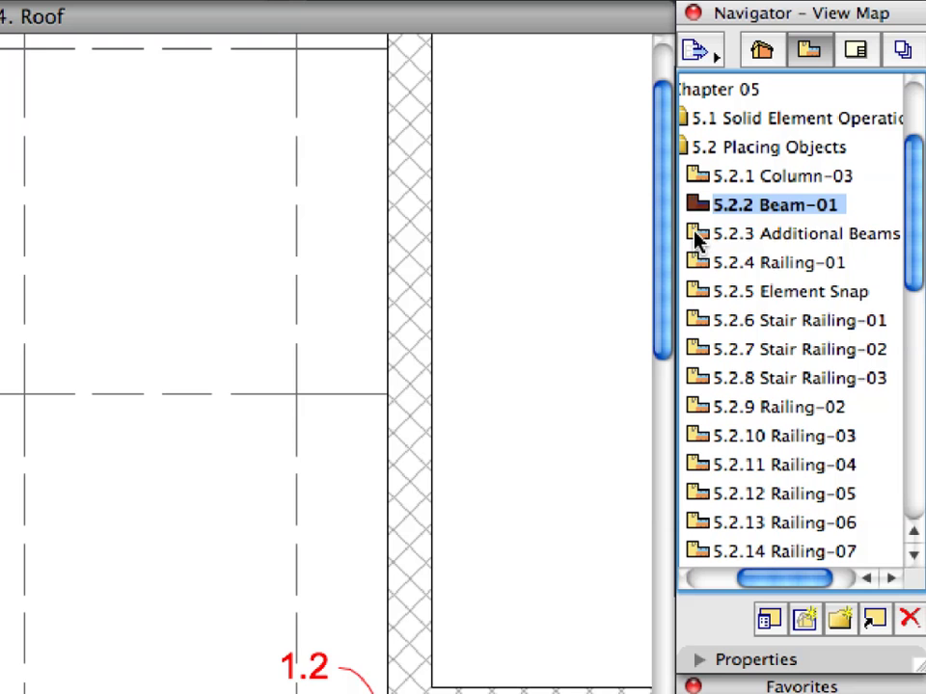
Step: Open the 5.2.3 Additional Beams view and select the beam on grid line 1
{"action": "left_click", "coordinate": [827, 179]}
{"action": "double_click", "coordinate": [696, 238]}
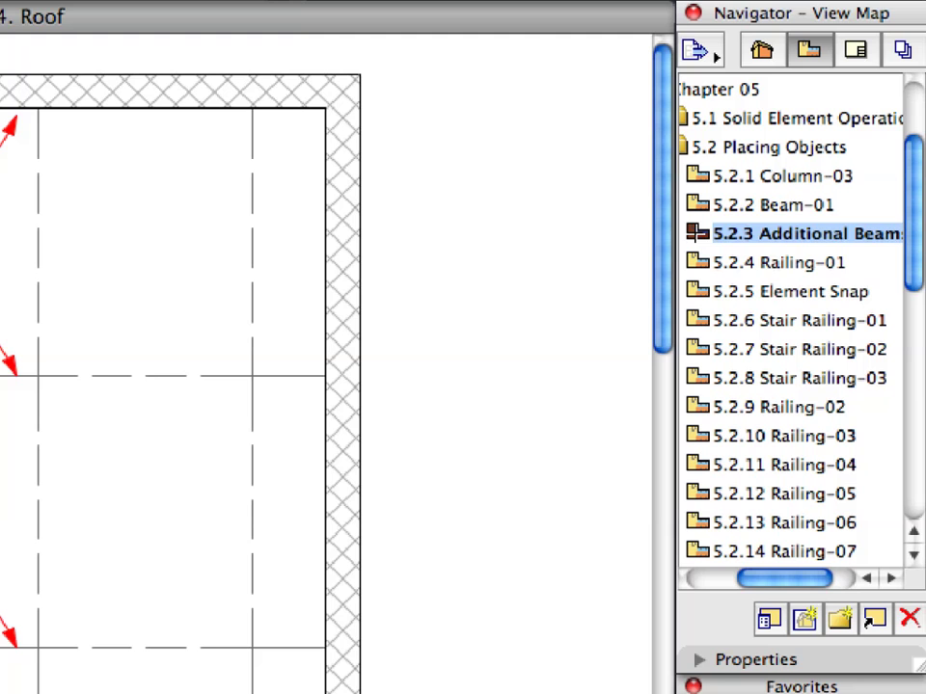
{"action": "left_click", "coordinate": [464, 627]}
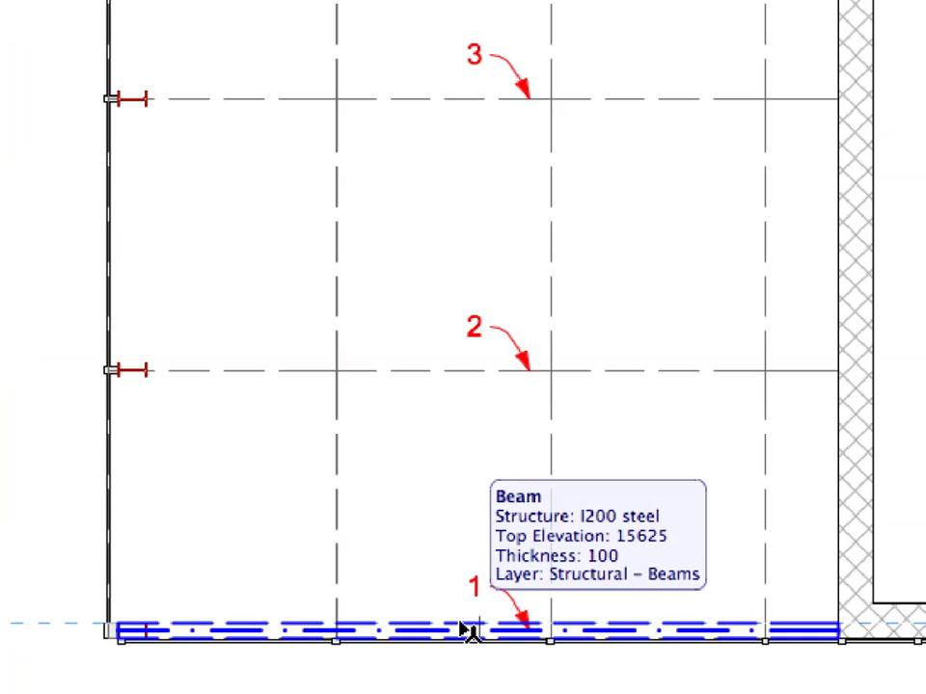
{"action": "left_click", "coordinate": [464, 629]}
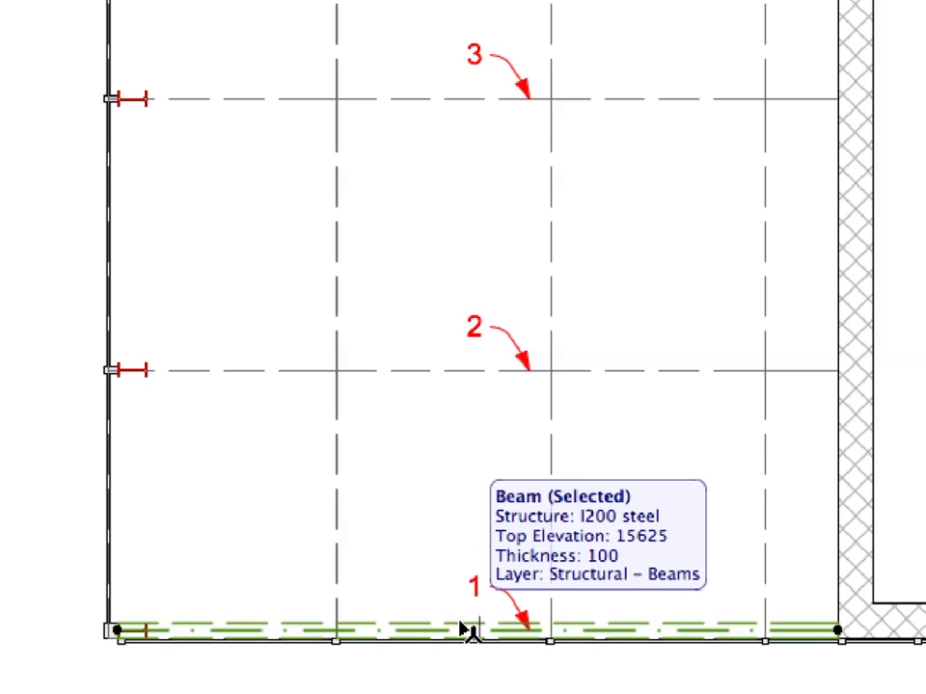
Step: Drag Multiple Copy the beam onto grid lines 3, 4 and 5
{"action": "right_click", "coordinate": [464, 629]}
{"action": "mouse_move", "coordinate": [385, 291]}
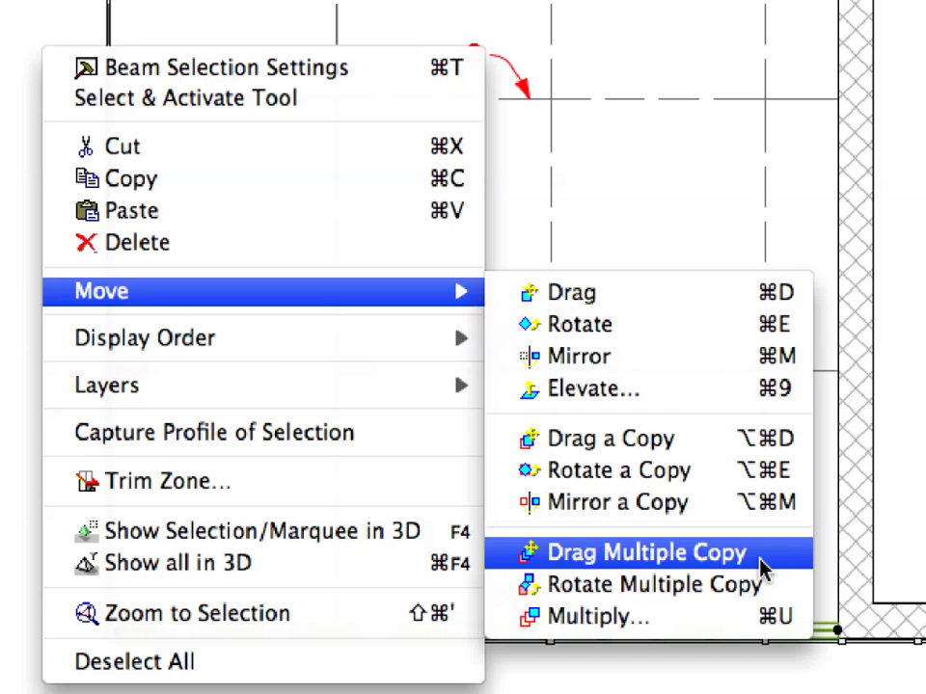
{"action": "left_click", "coordinate": [762, 569]}
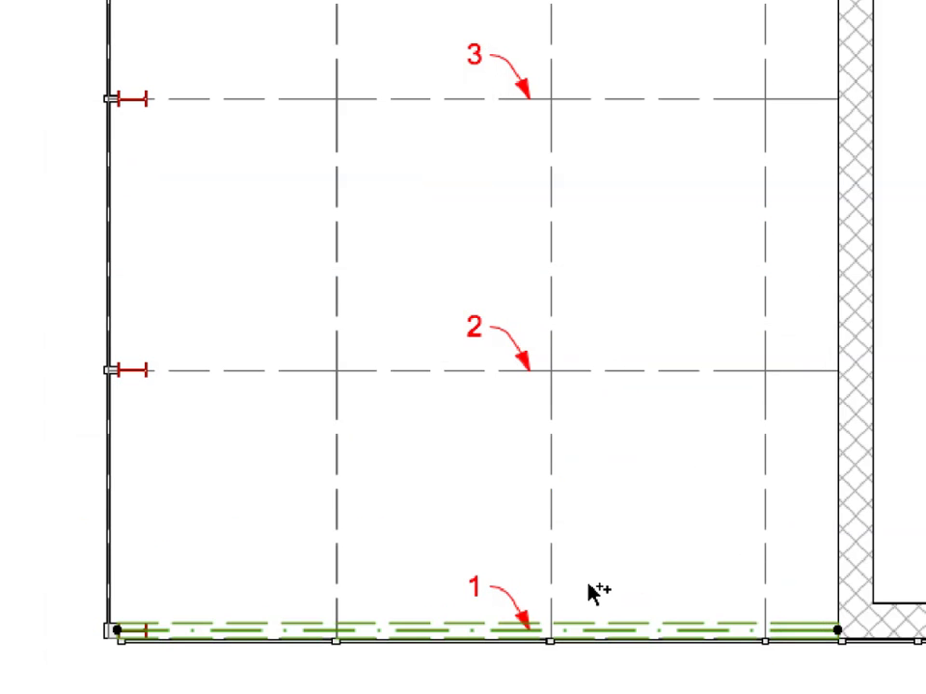
{"action": "left_click", "coordinate": [532, 633]}
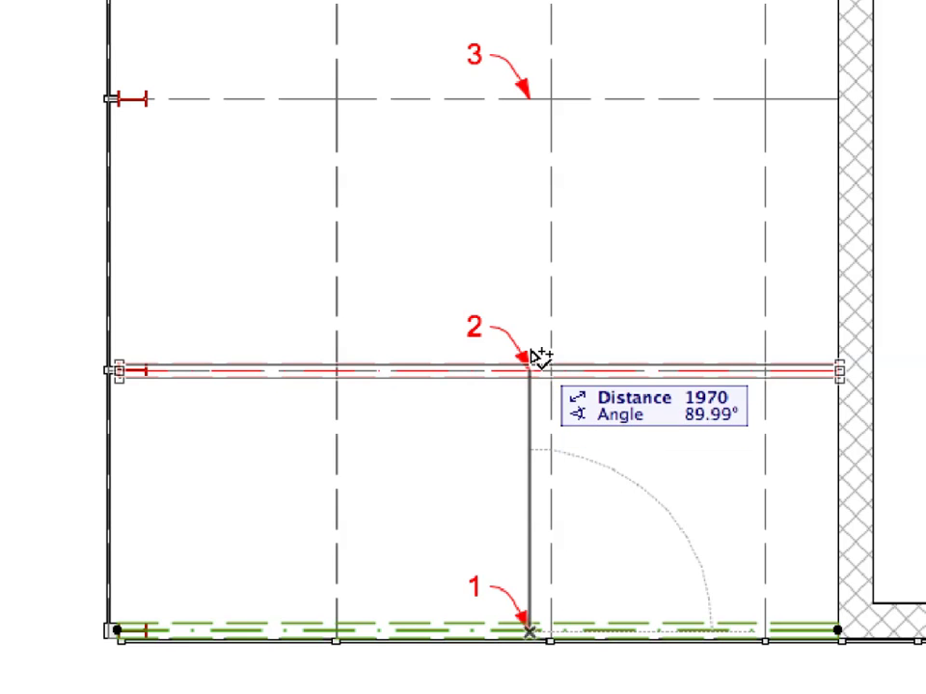
{"action": "left_click", "coordinate": [532, 113]}
{"action": "middle_click_drag", "start_coordinate": [535, 46], "coordinate": [504, 588]}
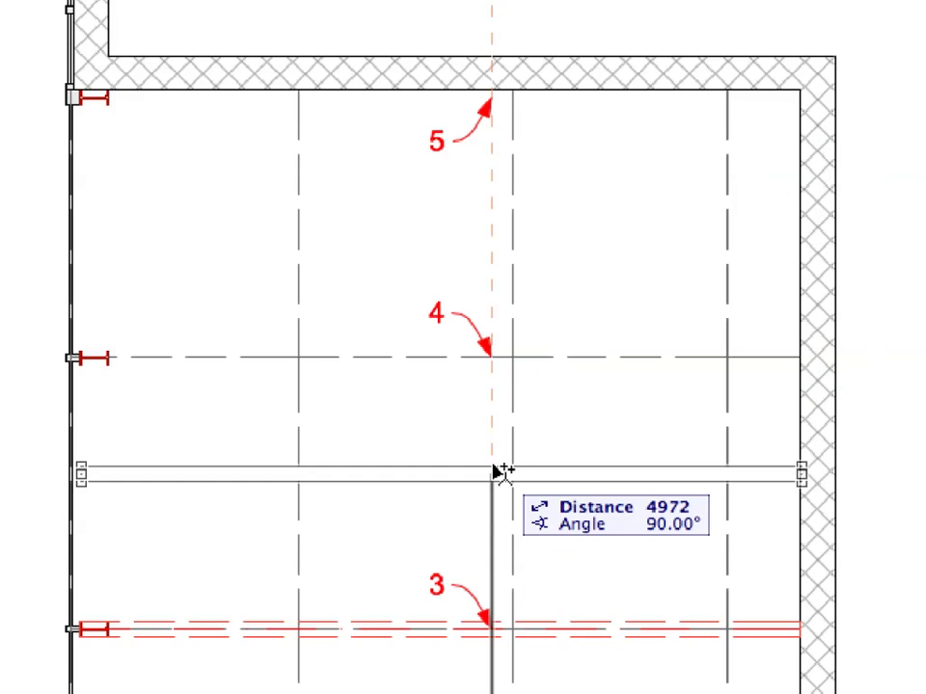
{"action": "left_click", "coordinate": [493, 364]}
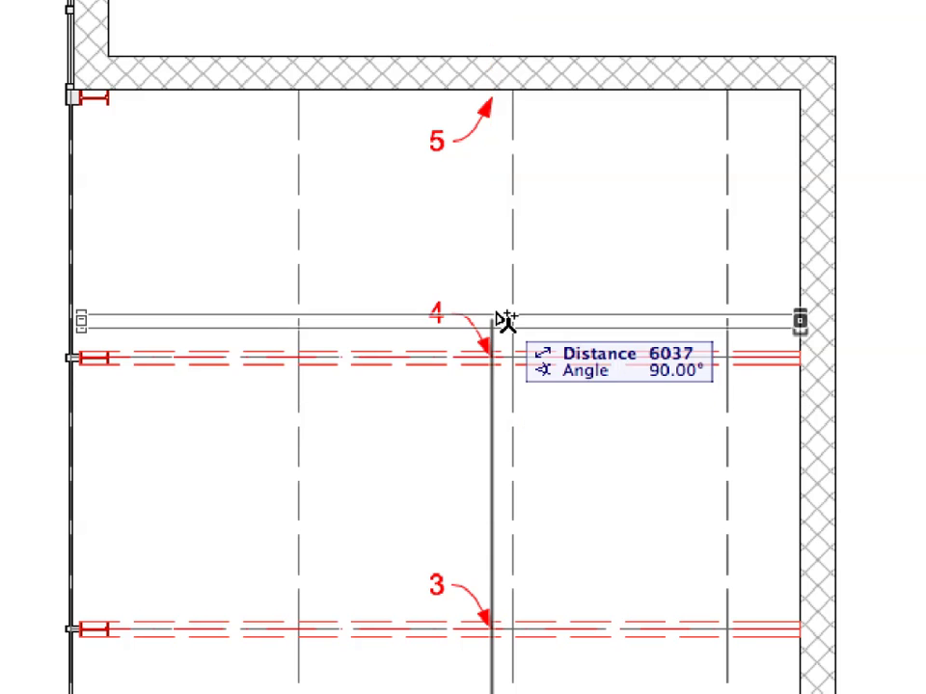
{"action": "left_click", "coordinate": [495, 101]}
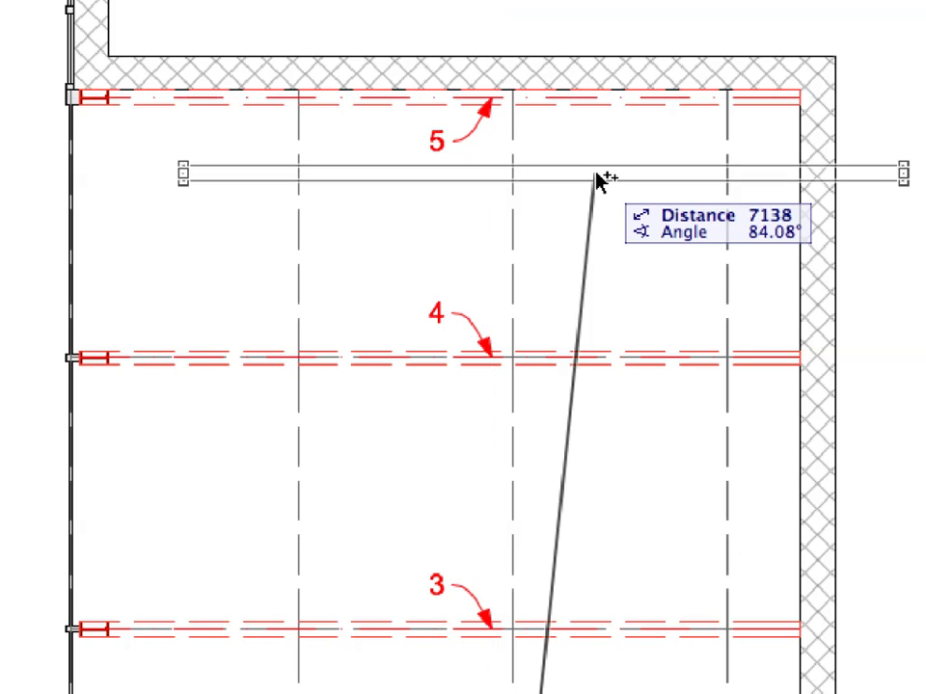
{"action": "key", "text": "Escape"}
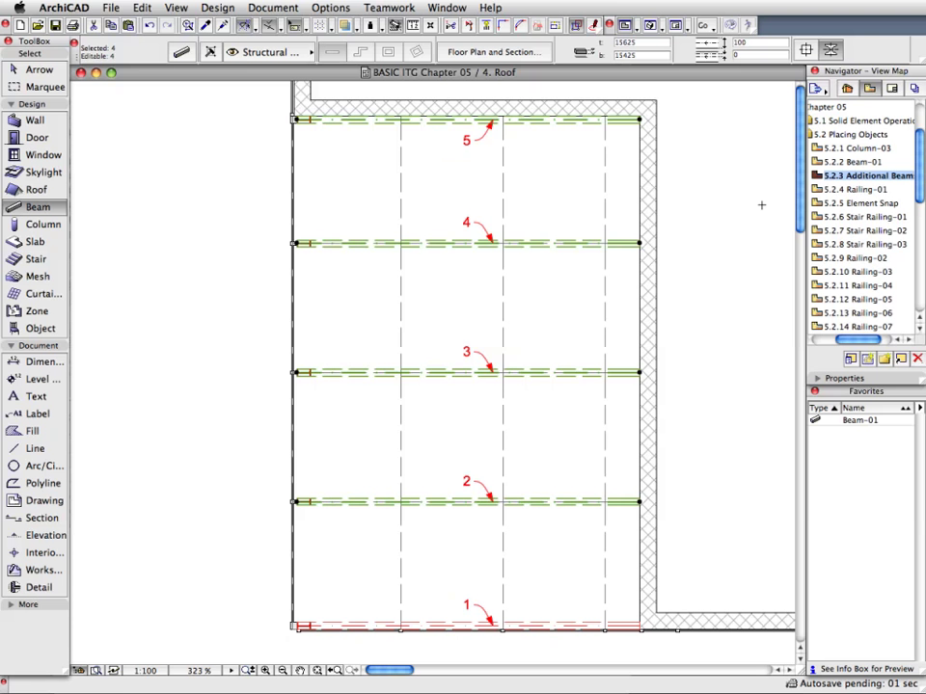
{"action": "key", "text": "Escape"}
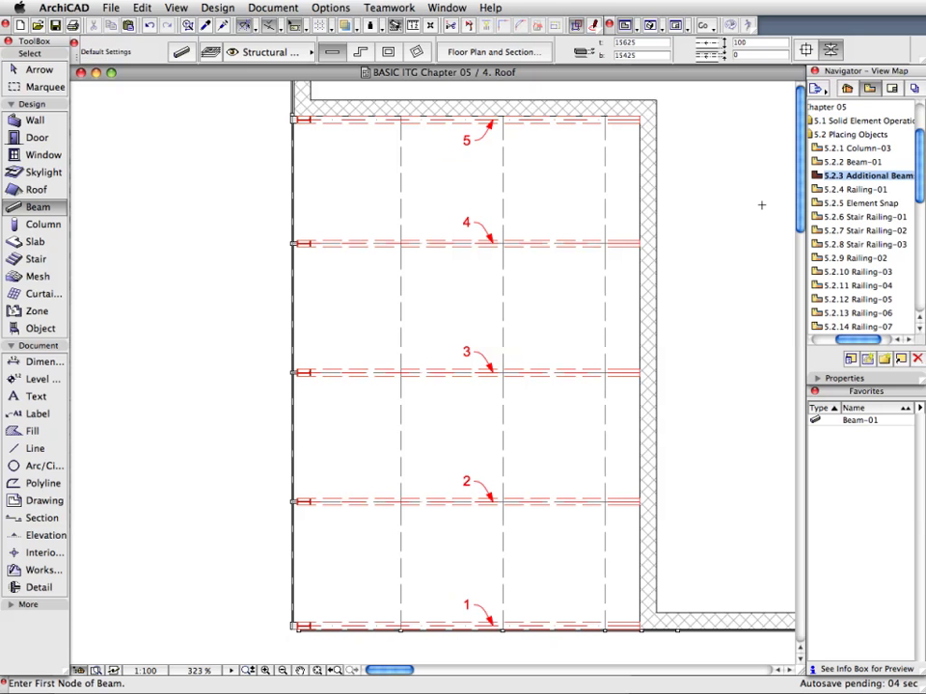
{"action": "left_click", "coordinate": [818, 190]}
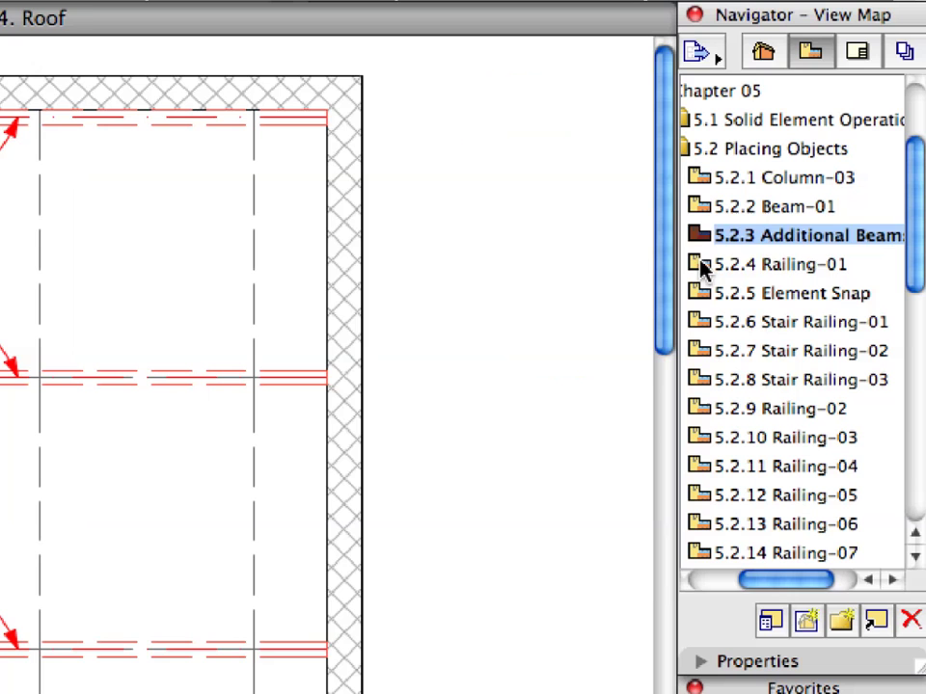
Step: Open the 5.2.4 Railing-01 First Floor view and turn True Line Weight back on
{"action": "double_click", "coordinate": [701, 266]}
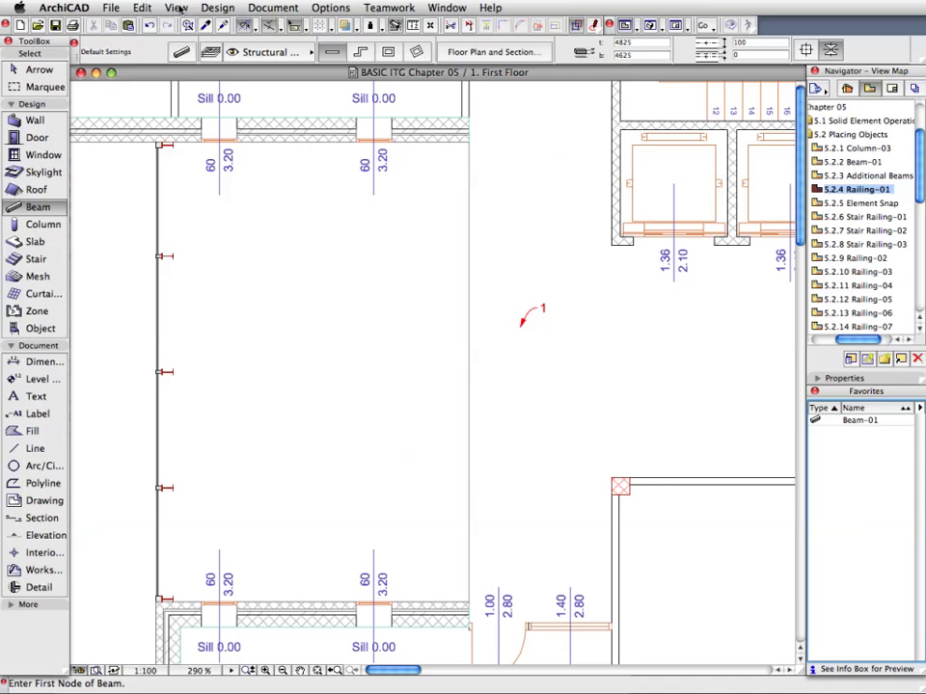
{"action": "left_click", "coordinate": [175, 8]}
{"action": "mouse_move", "coordinate": [188, 50]}
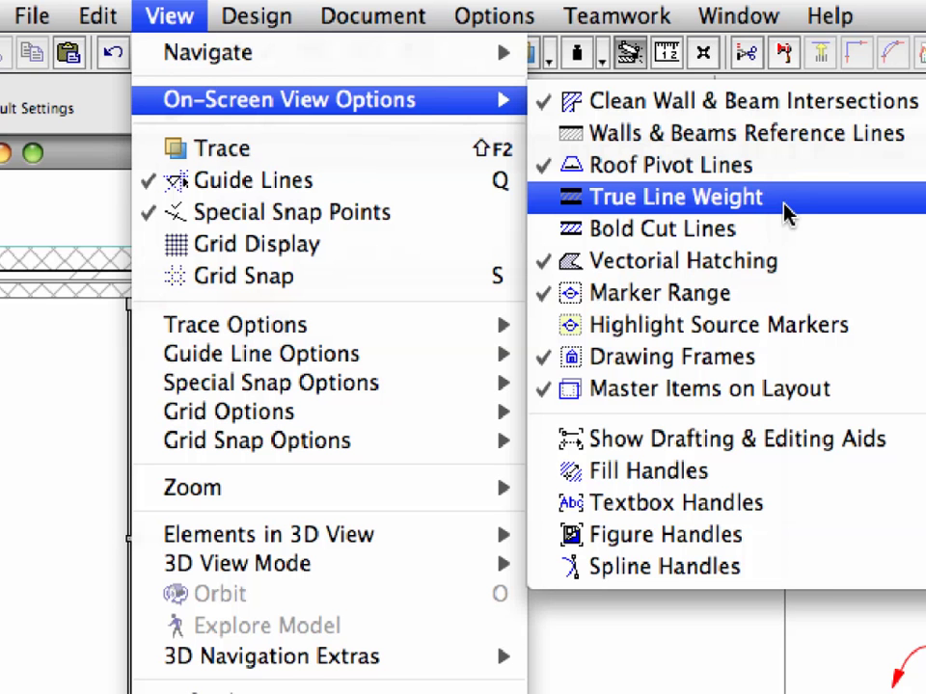
{"action": "left_click", "coordinate": [785, 197]}
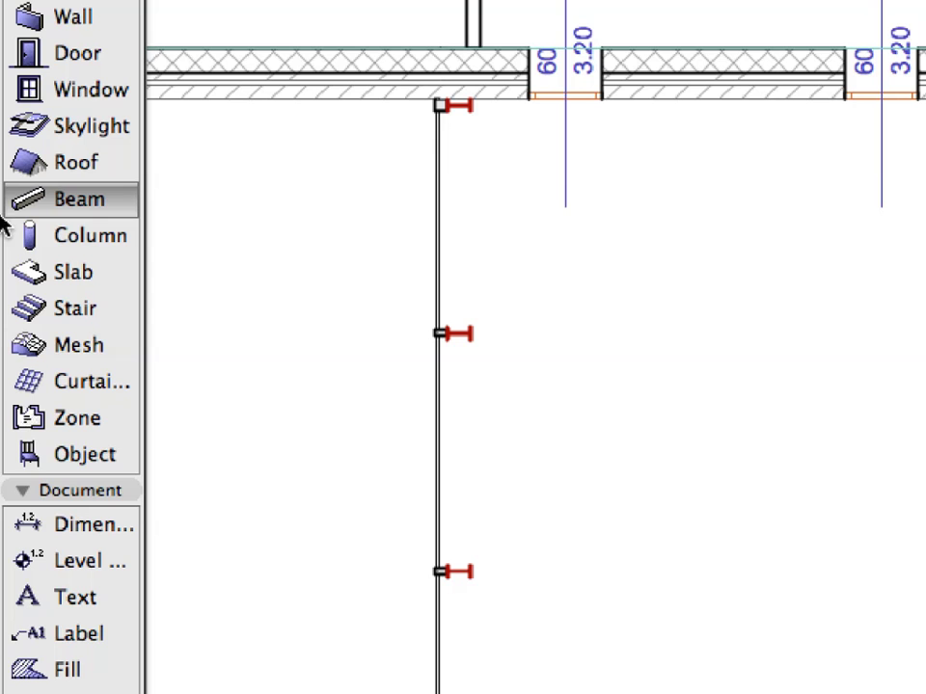
Step: Place a Railing-01 favorite object at point 1 and select it
{"action": "left_click", "coordinate": [25, 455]}
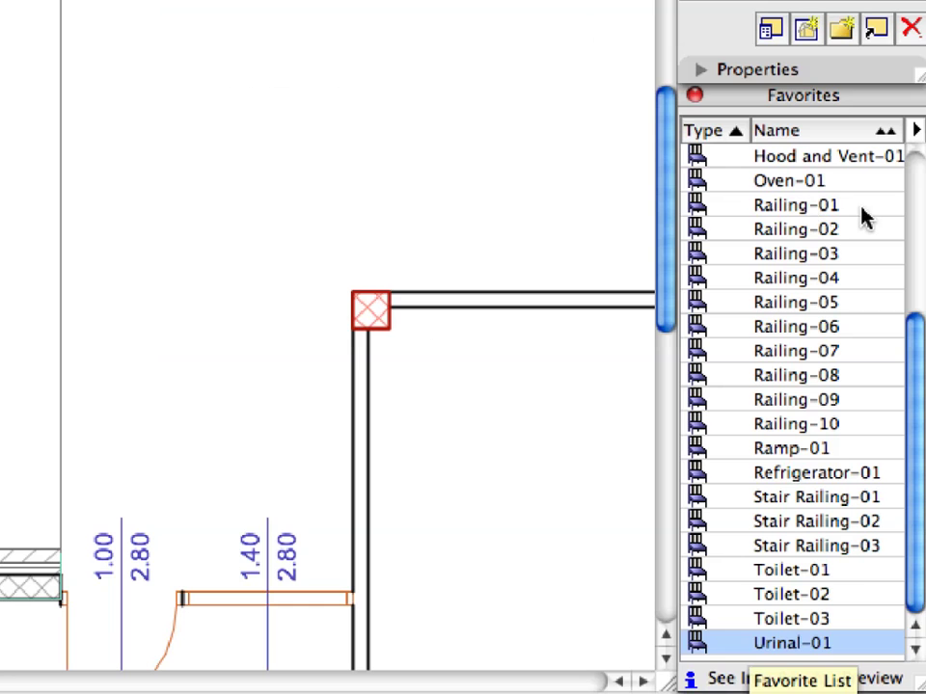
{"action": "left_click", "coordinate": [864, 206]}
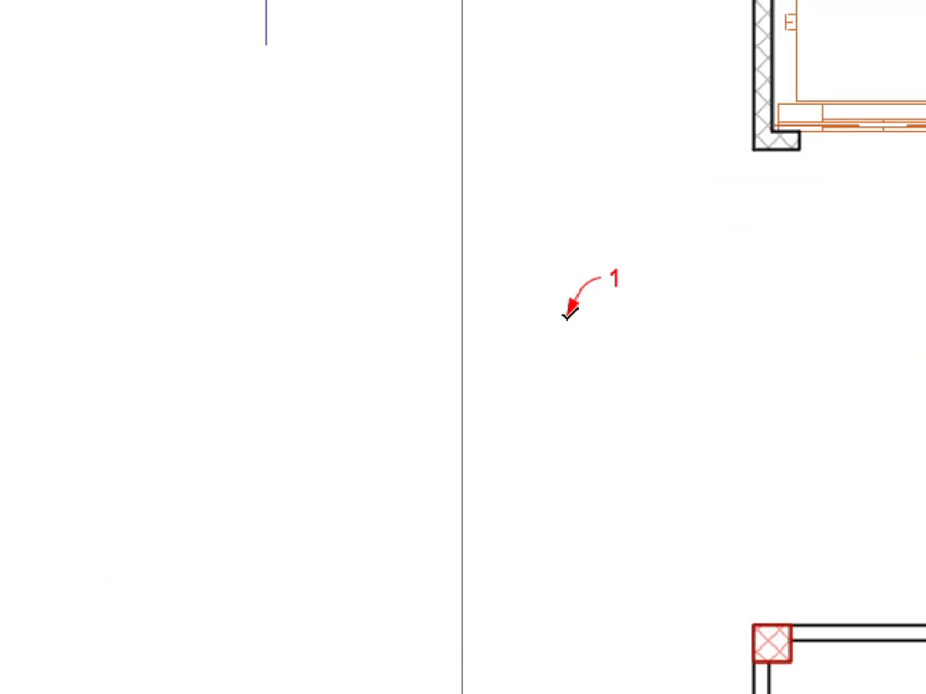
{"action": "left_click", "coordinate": [569, 313]}
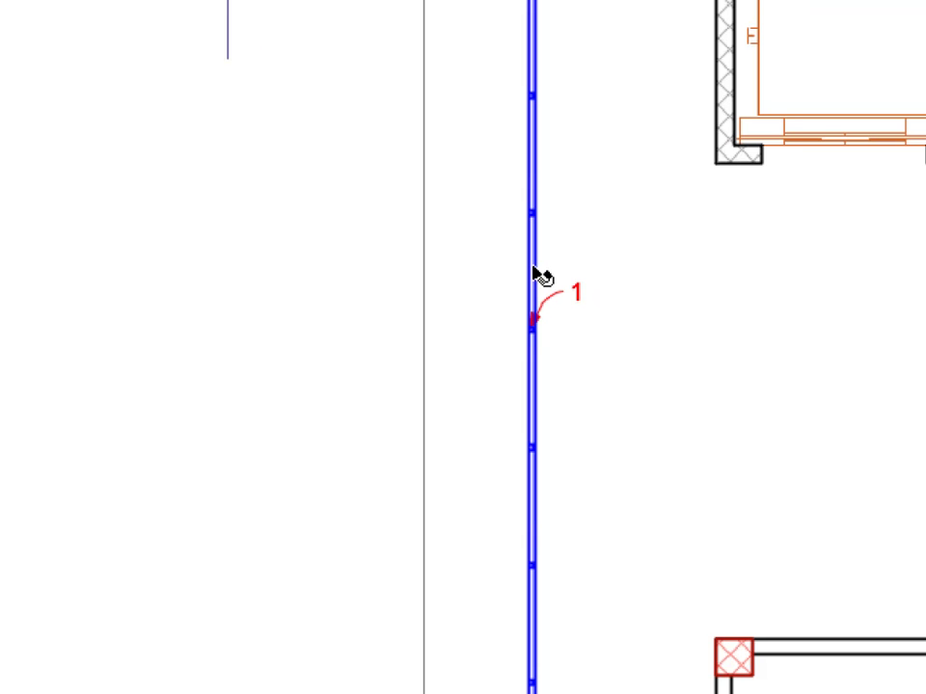
{"action": "left_click", "coordinate": [536, 276]}
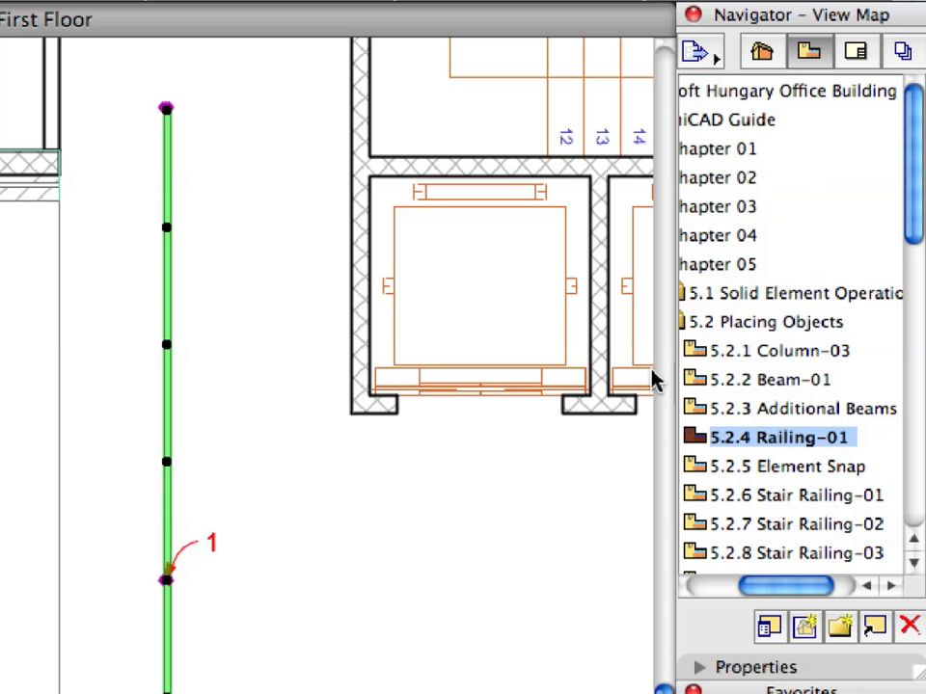
Step: In the 5.2.5 Element Snap view, drag the railing's end onto point 2 at the wall corner
{"action": "double_click", "coordinate": [773, 470]}
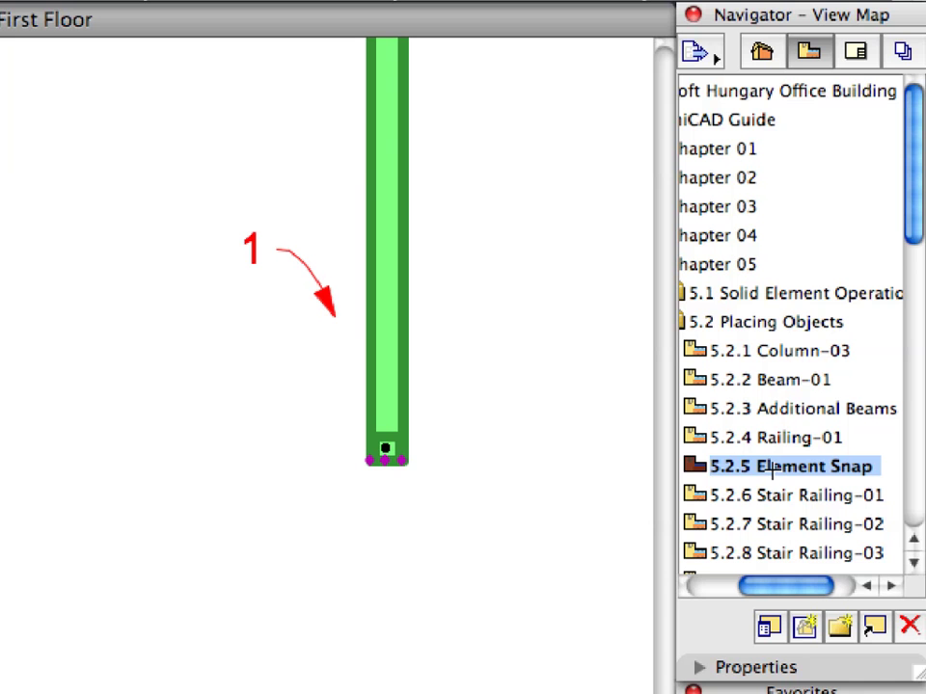
{"action": "right_click", "coordinate": [16, 87]}
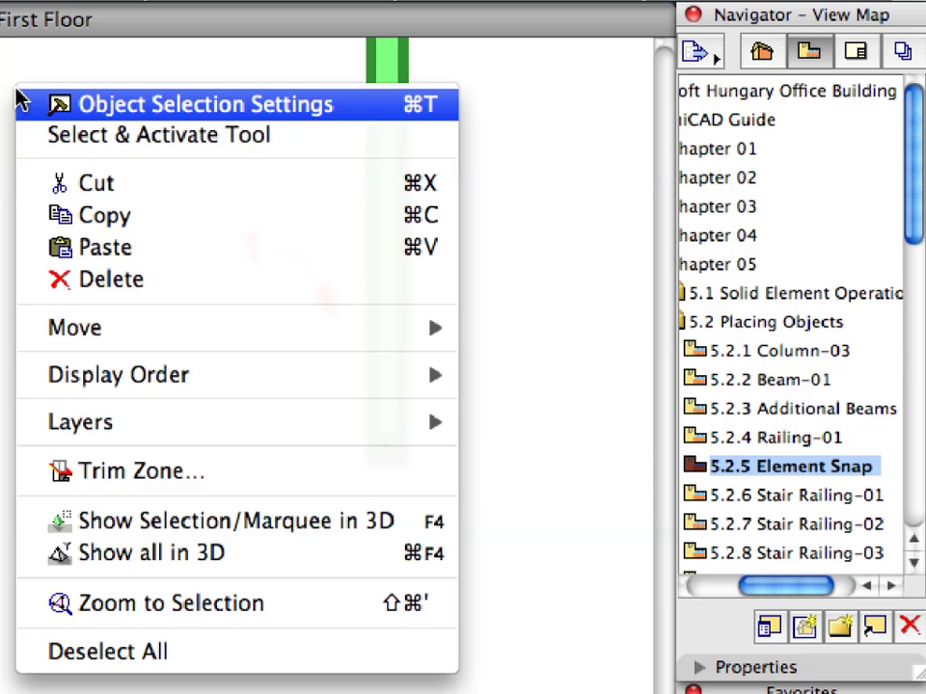
{"action": "mouse_move", "coordinate": [86, 324]}
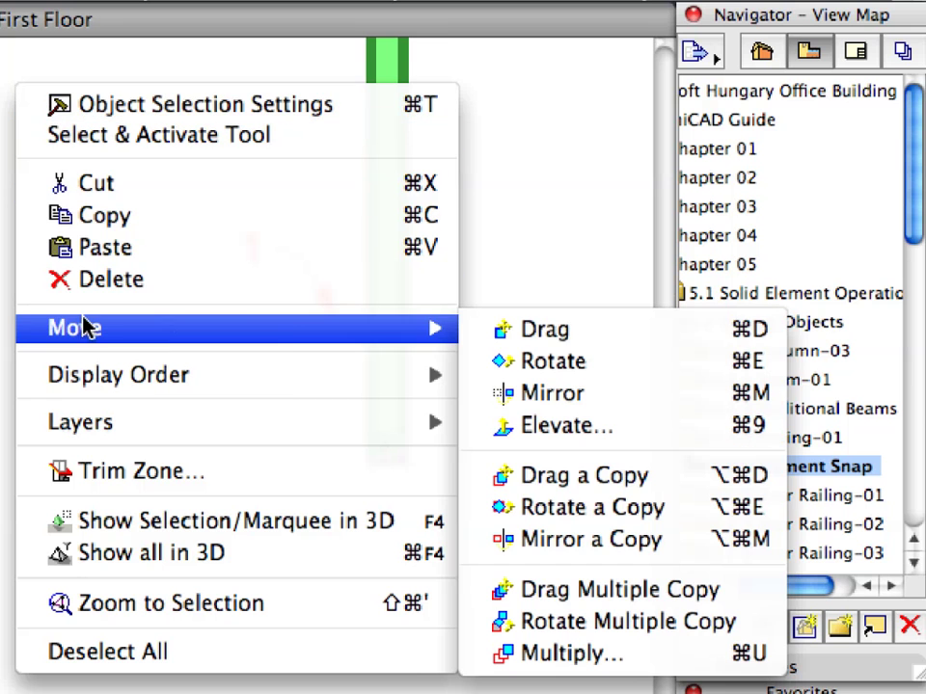
{"action": "left_click", "coordinate": [503, 330]}
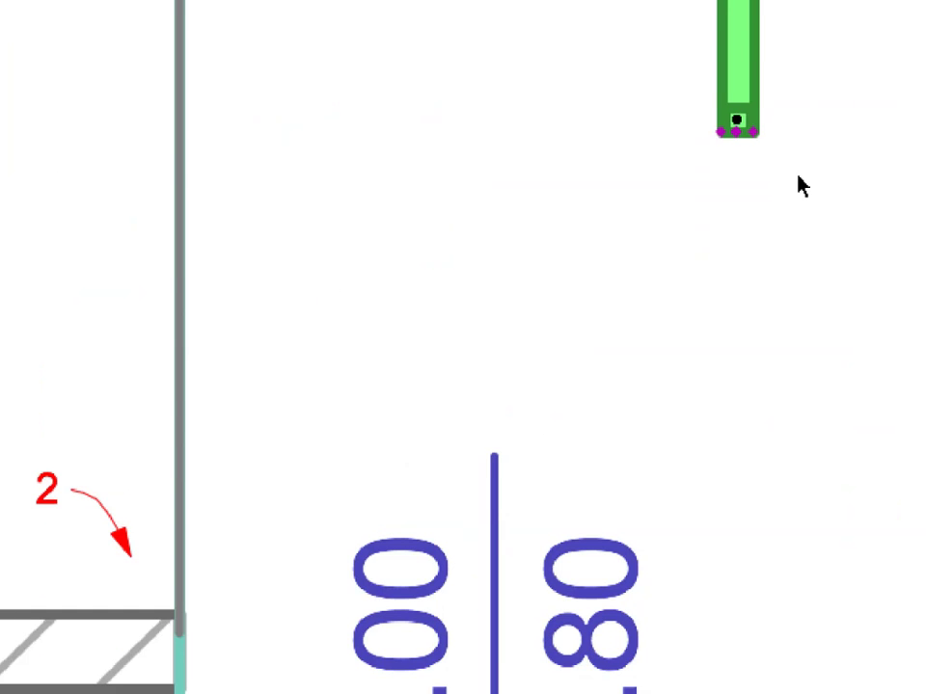
{"action": "left_click", "coordinate": [803, 186]}
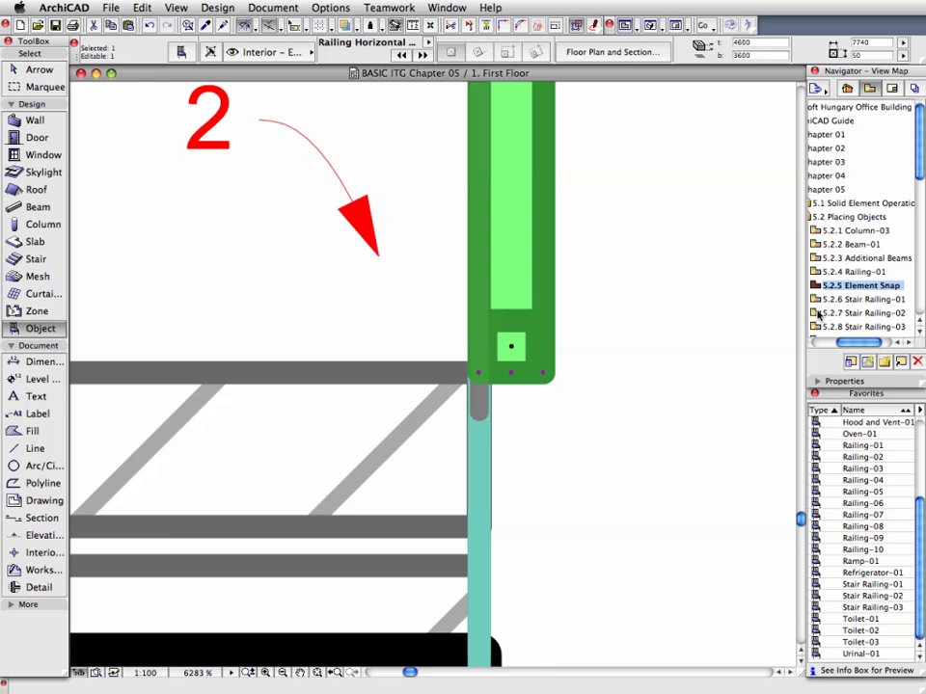
{"action": "double_click", "coordinate": [846, 286]}
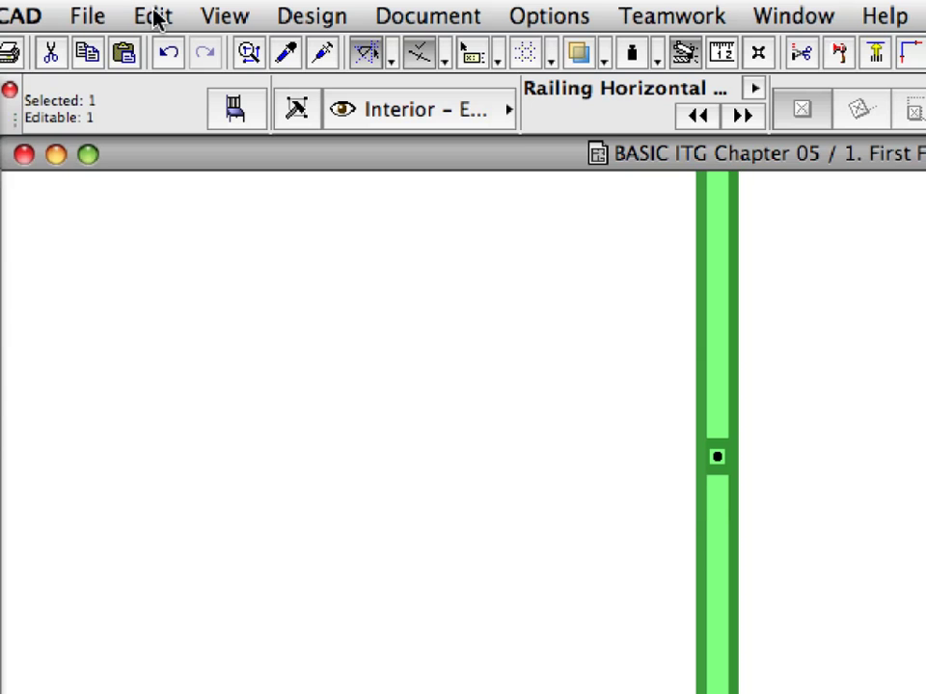
Step: Copy the railing and go up a story to the Second Floor
{"action": "left_click", "coordinate": [143, 9]}
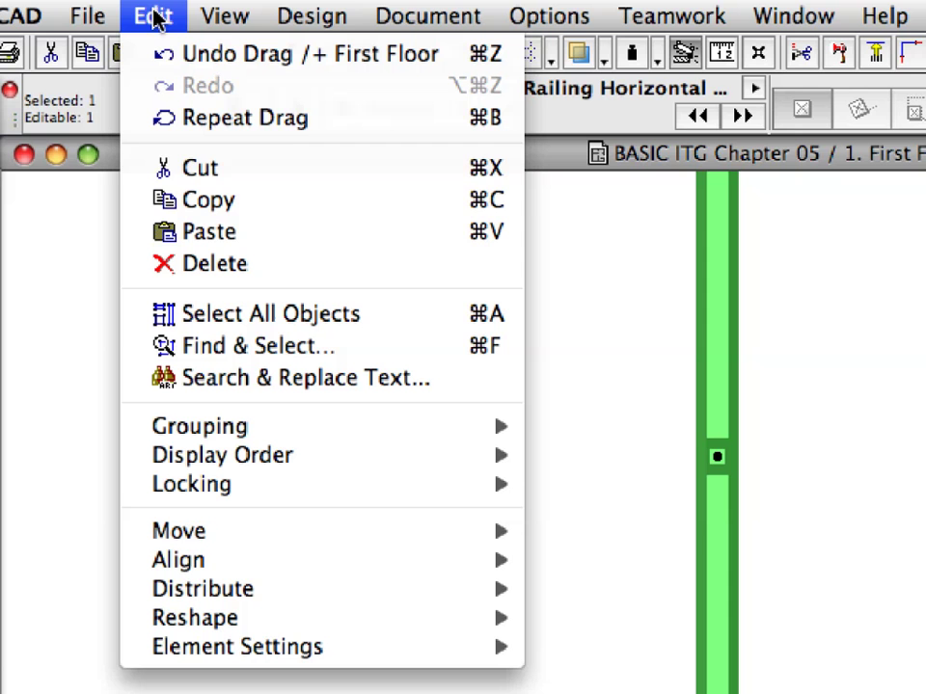
{"action": "left_click", "coordinate": [328, 199]}
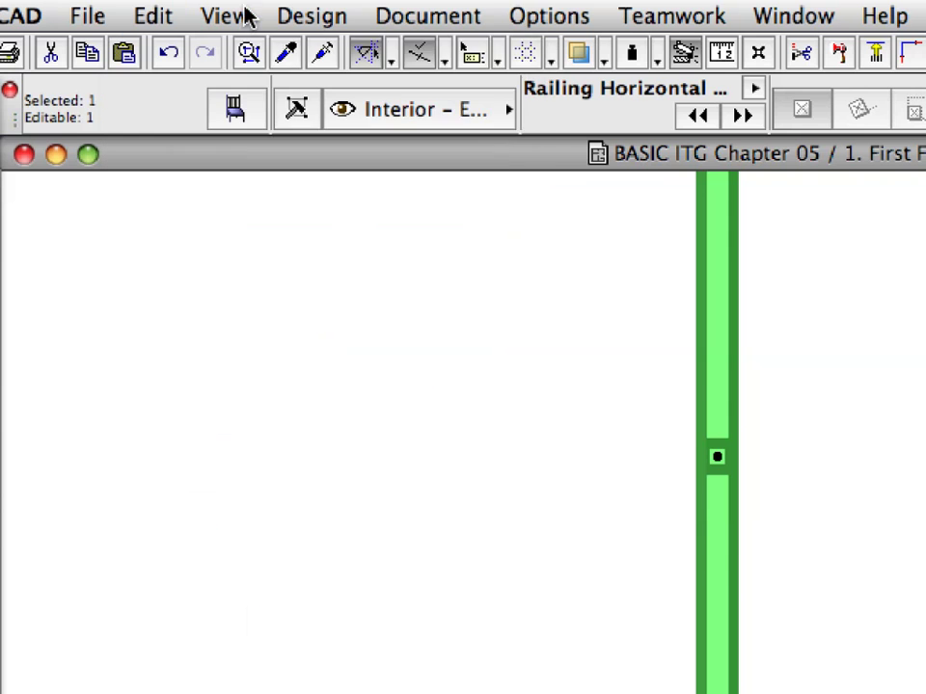
{"action": "left_click", "coordinate": [241, 15]}
{"action": "mouse_move", "coordinate": [311, 58]}
{"action": "mouse_move", "coordinate": [708, 62]}
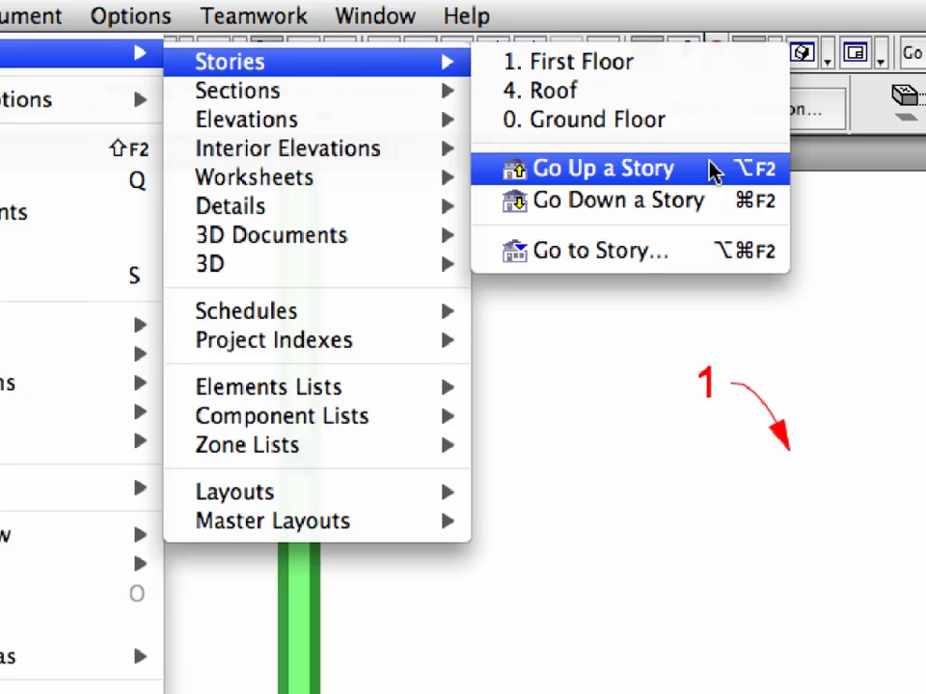
{"action": "left_click", "coordinate": [709, 169]}
Step: Paste the railing at its Original Location
{"action": "right_click", "coordinate": [54, 212]}
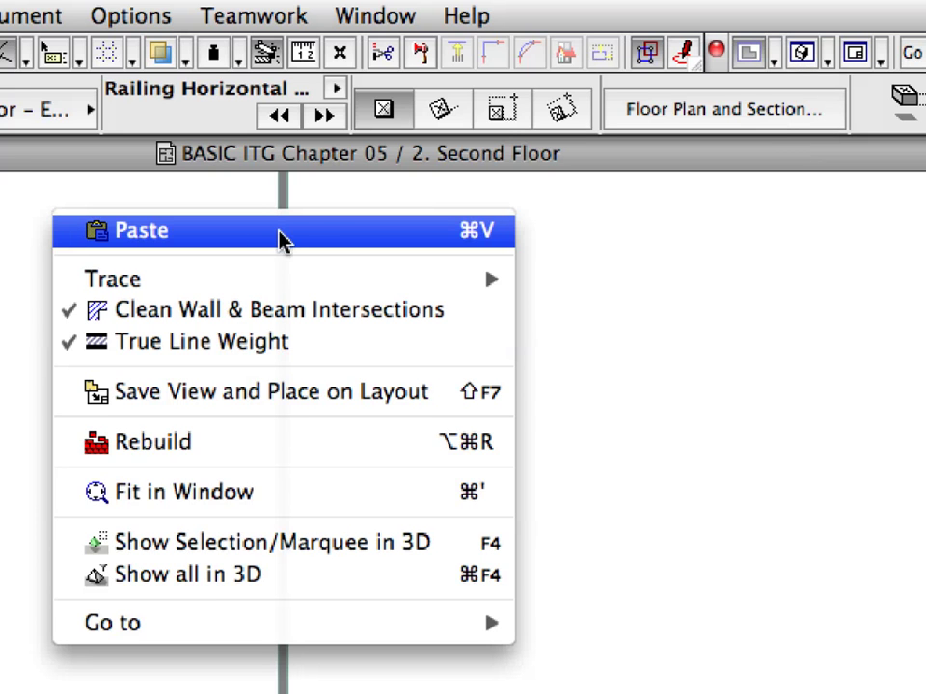
{"action": "left_click", "coordinate": [363, 239]}
{"action": "left_click", "coordinate": [303, 419]}
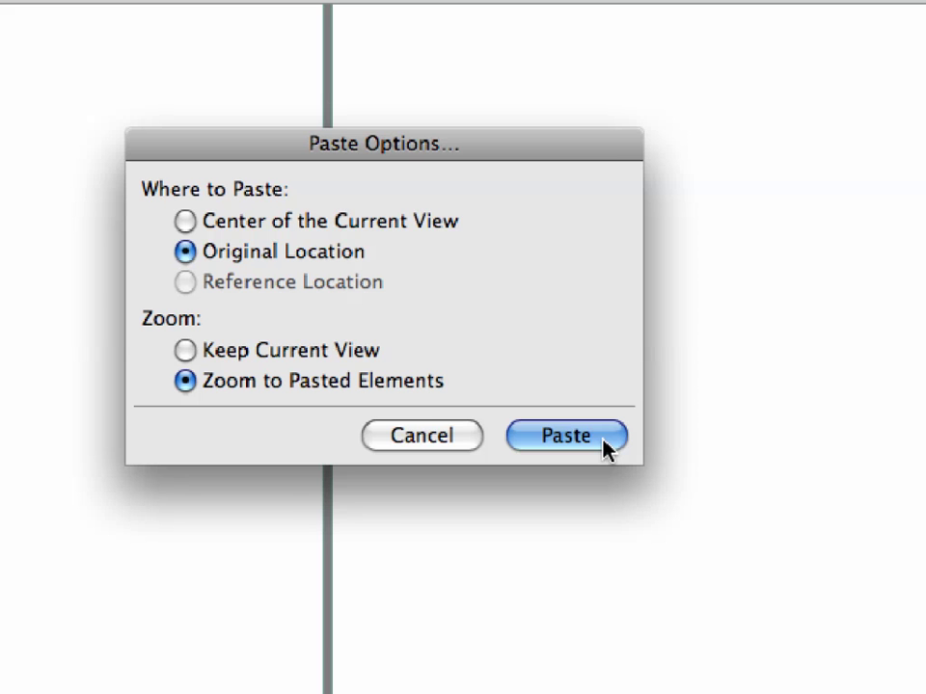
{"action": "left_click", "coordinate": [603, 441]}
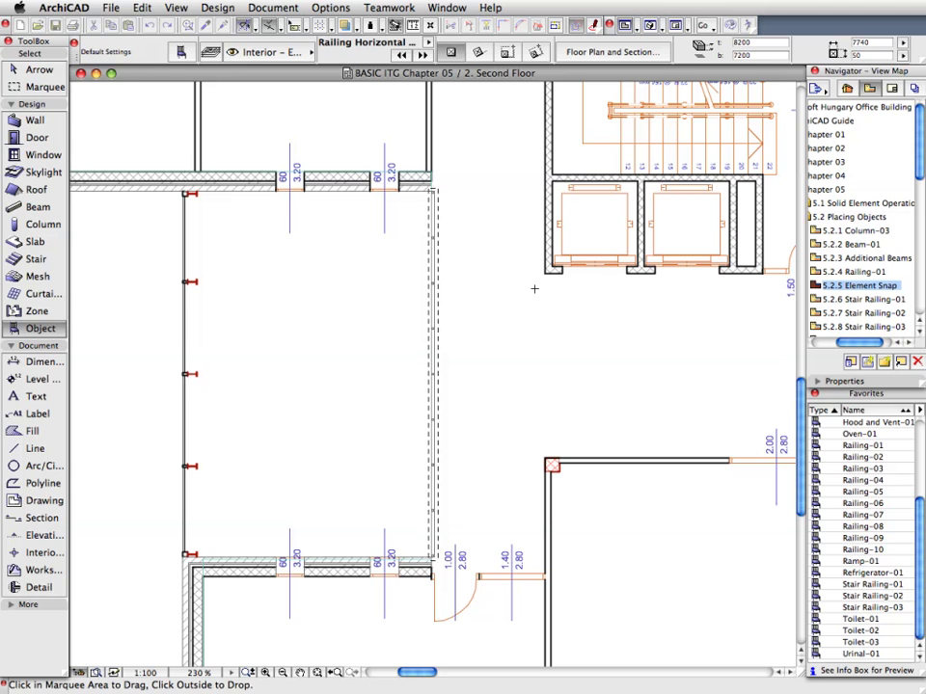
Step: Drop the railing copy on the Second Floor, then paste it in place on the 3. Third Floor
{"action": "left_click", "coordinate": [471, 183]}
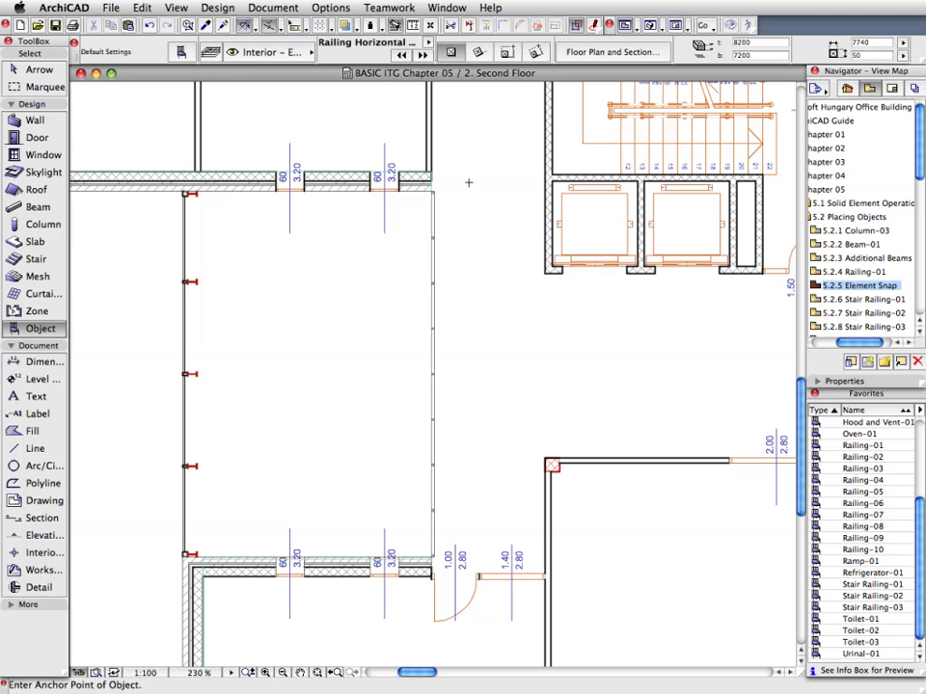
{"action": "left_click", "coordinate": [176, 8]}
{"action": "mouse_move", "coordinate": [198, 25]}
{"action": "mouse_move", "coordinate": [380, 30]}
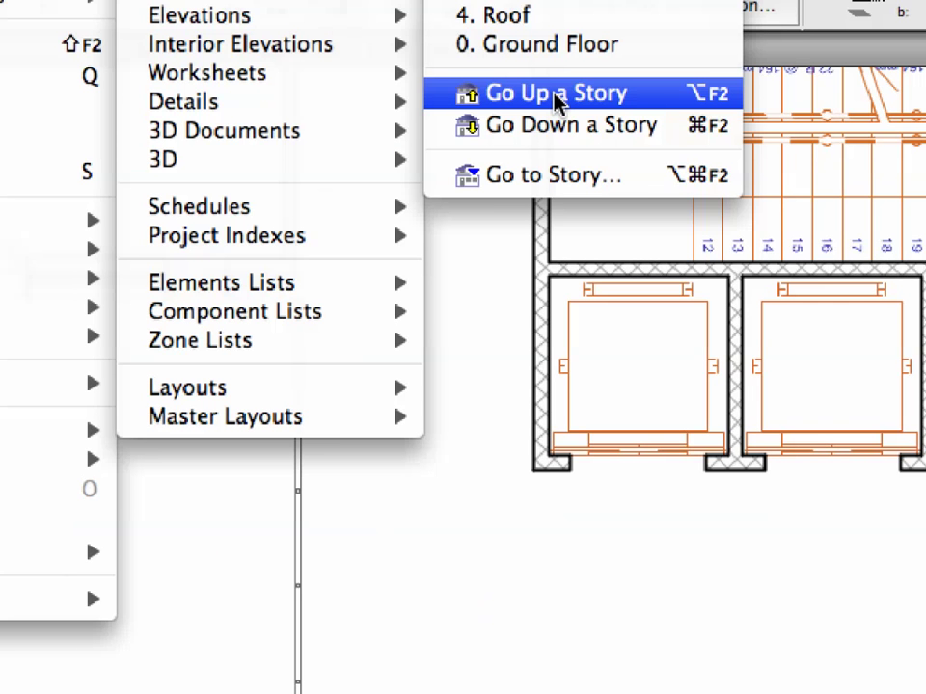
{"action": "left_click", "coordinate": [556, 96]}
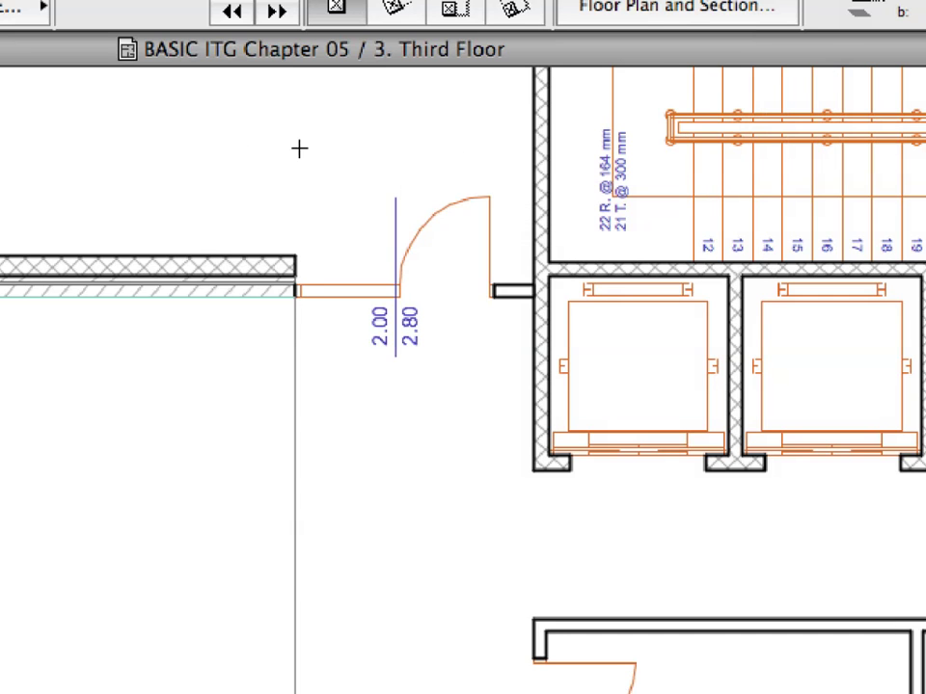
{"action": "right_click", "coordinate": [103, 133]}
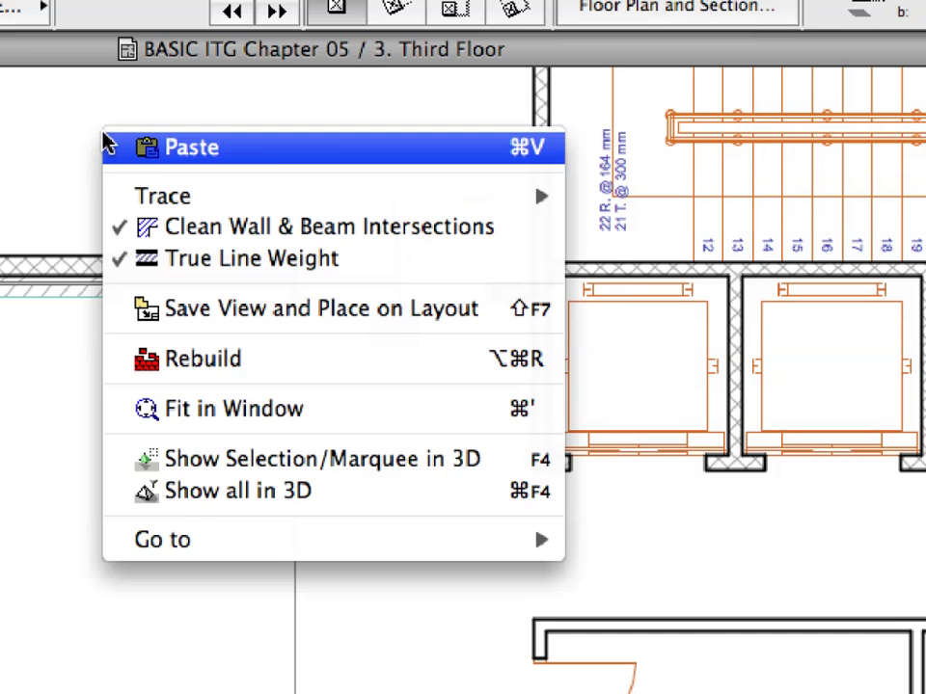
{"action": "left_click", "coordinate": [340, 148]}
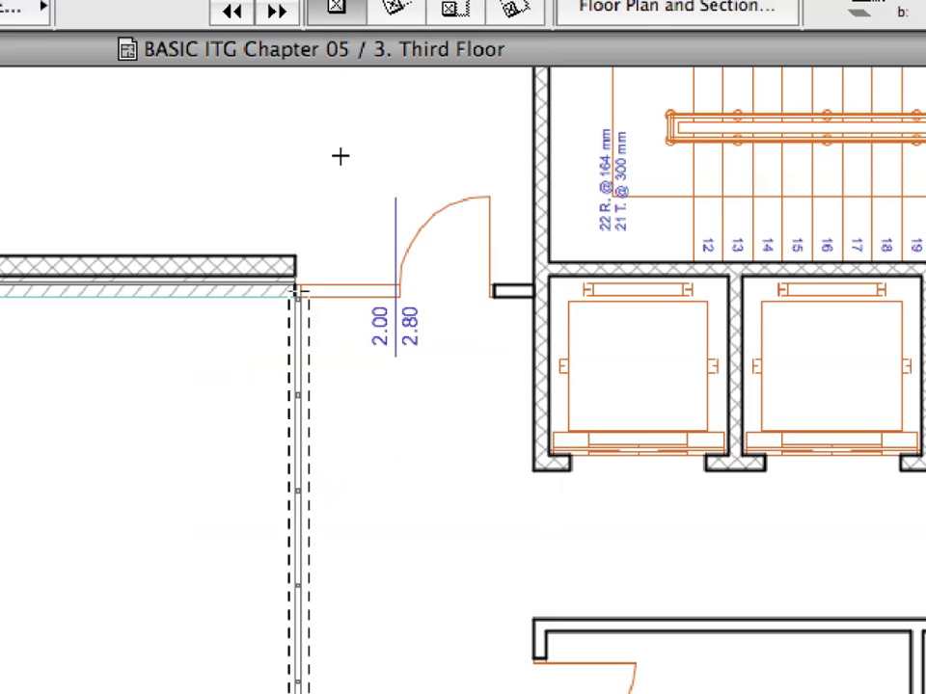
{"action": "key", "text": "Escape"}
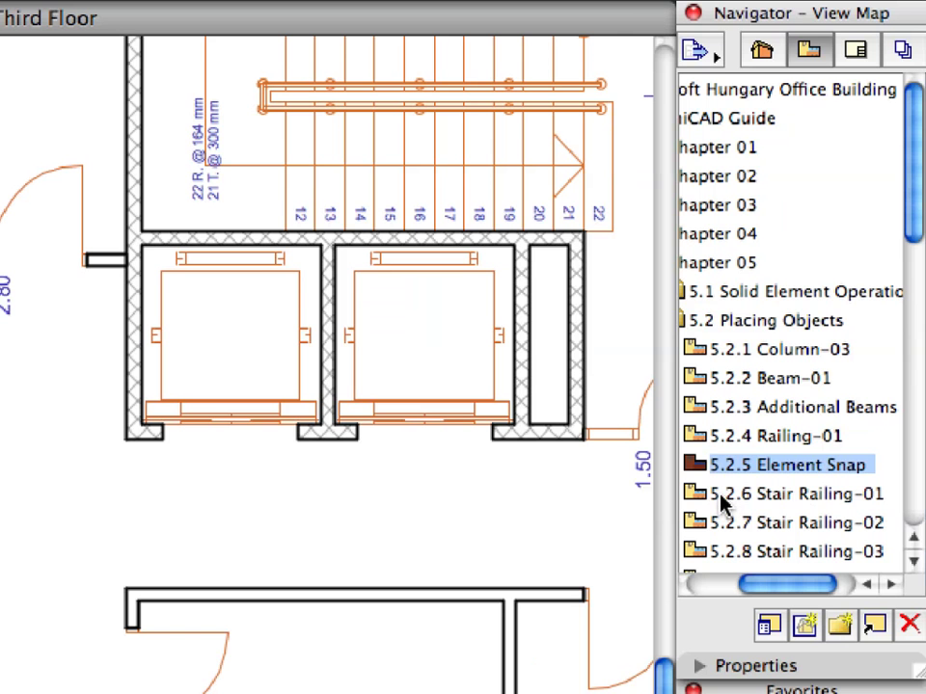
Step: Open the 5.2.6 Stair Railing-01 view and load the Stair Railing-01 favorite
{"action": "left_click", "coordinate": [720, 494]}
{"action": "double_click", "coordinate": [720, 493]}
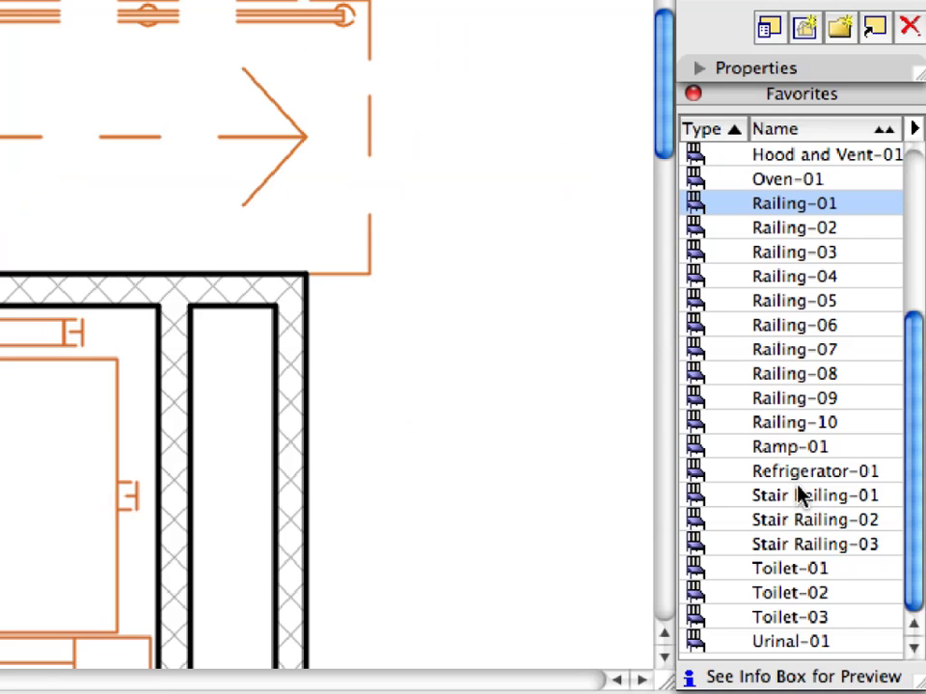
{"action": "left_click", "coordinate": [796, 496]}
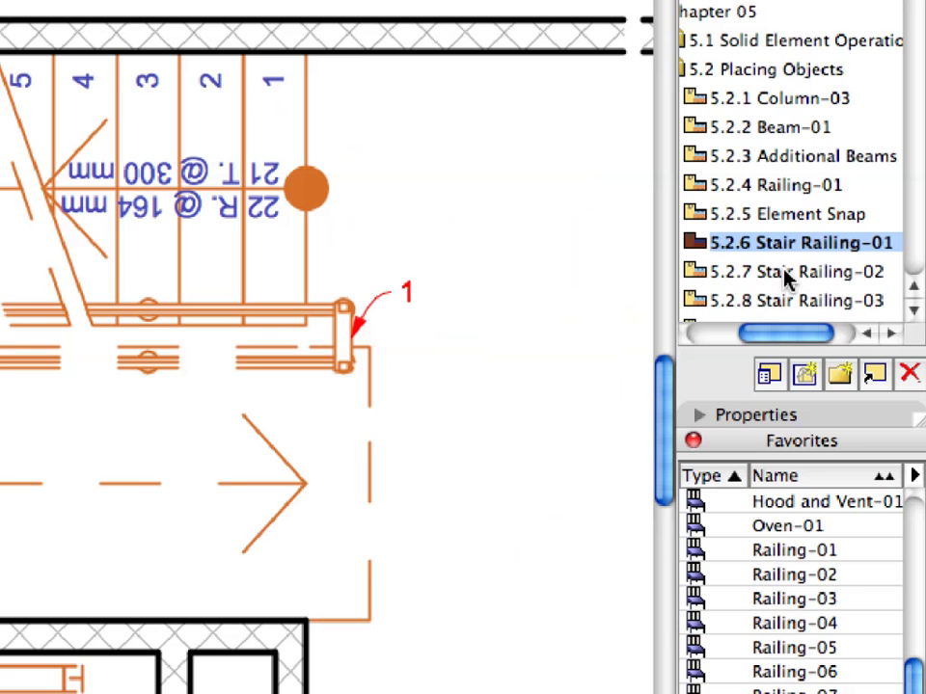
Step: In view 5.2.7, place a Stair Railing-02 connector joining both handrail ends at marker 1
{"action": "double_click", "coordinate": [729, 273]}
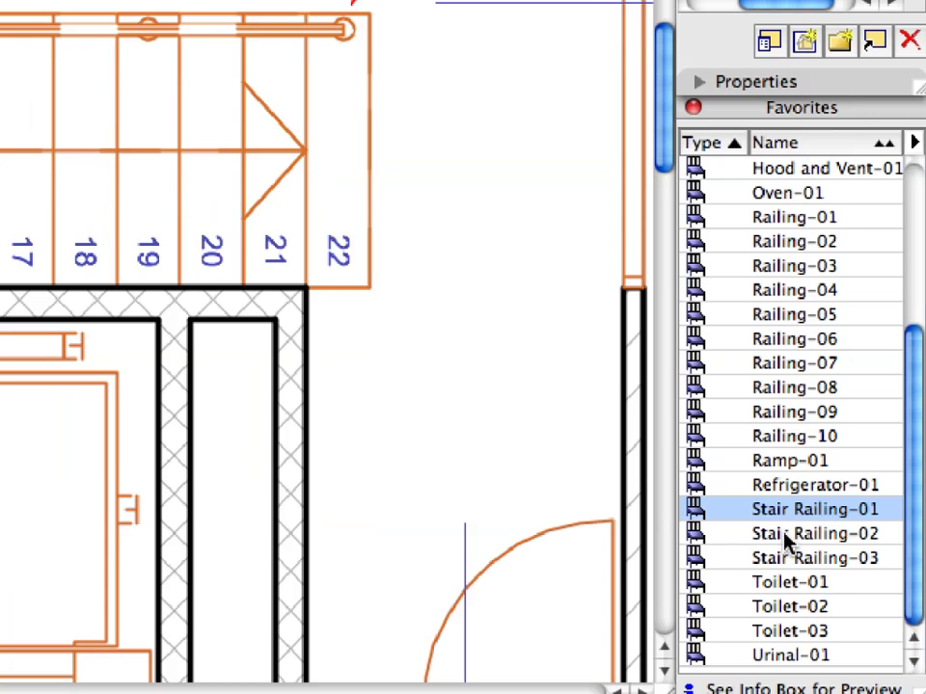
{"action": "left_click", "coordinate": [785, 535]}
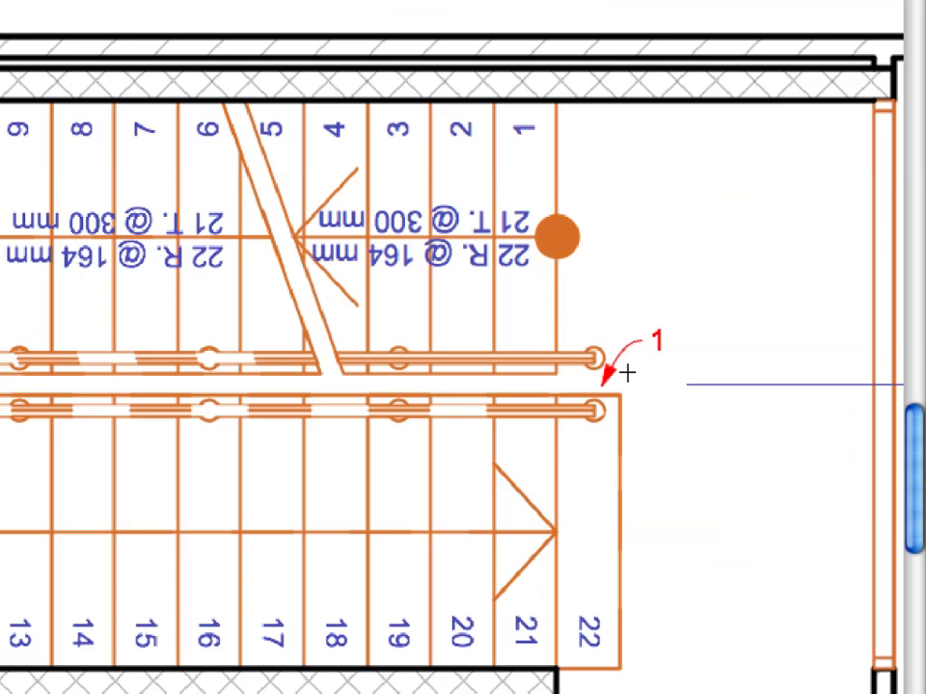
{"action": "left_click", "coordinate": [602, 378]}
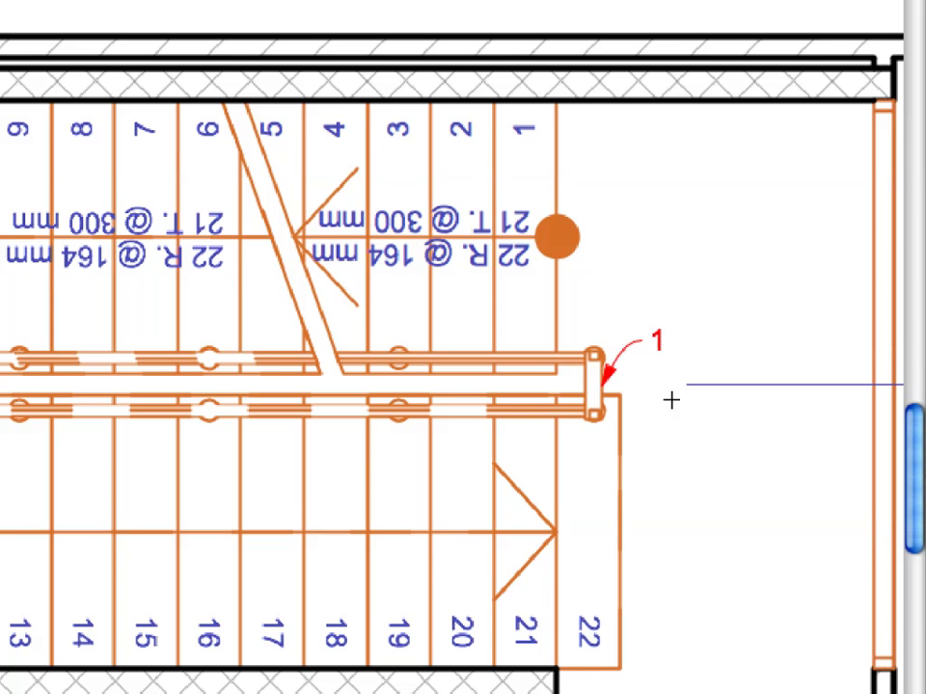
{"action": "left_click", "coordinate": [592, 389]}
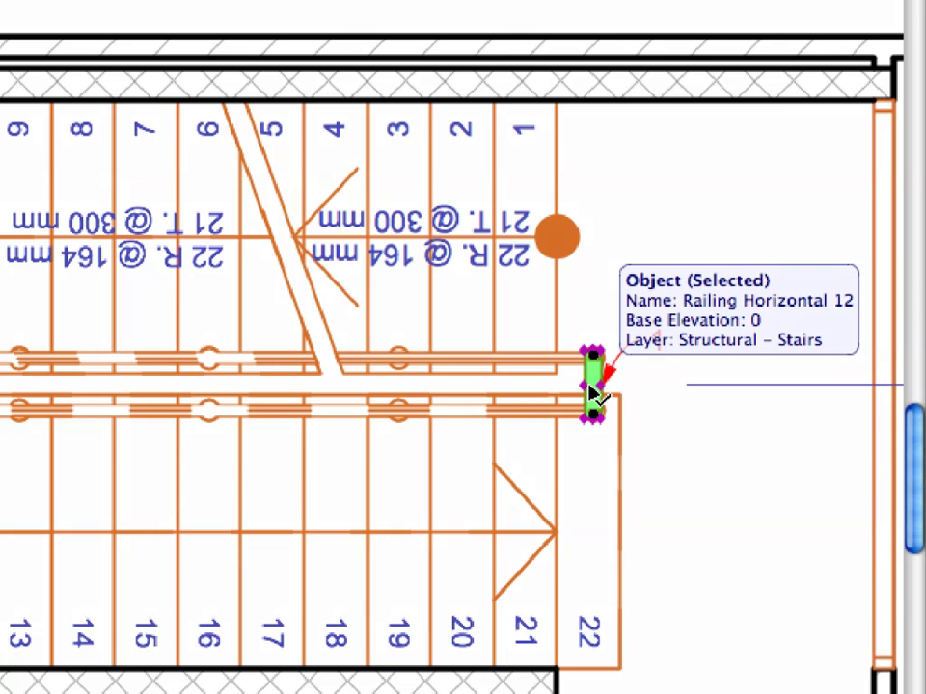
Step: Copy the connecting railing piece and paste it in place on the 2. Second Floor stair
{"action": "left_click", "coordinate": [150, 15]}
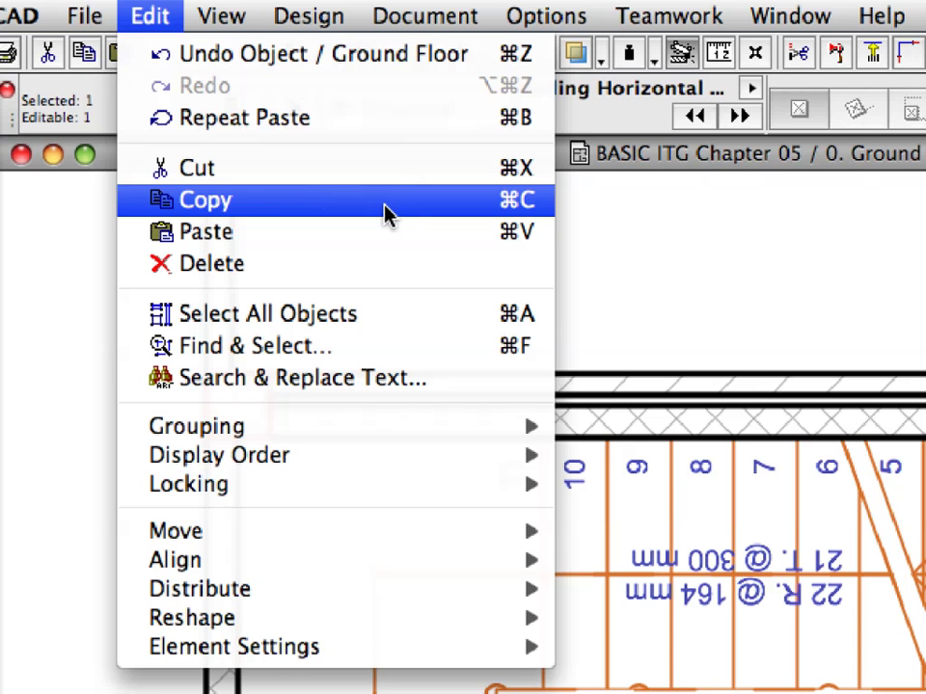
{"action": "mouse_move", "coordinate": [646, 62]}
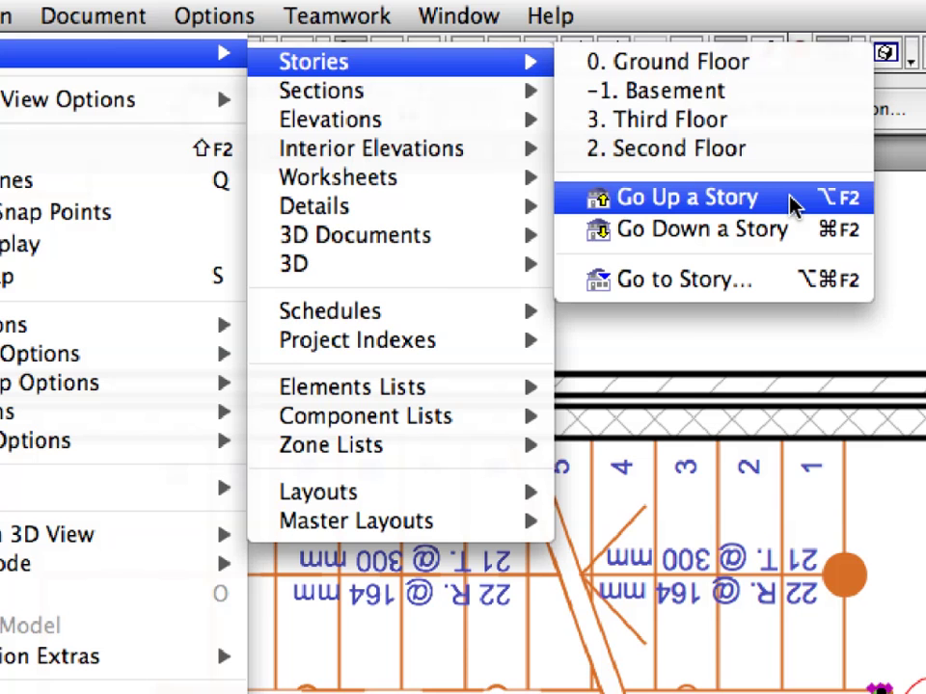
{"action": "key", "text": "Escape"}
{"action": "right_click", "coordinate": [264, 27]}
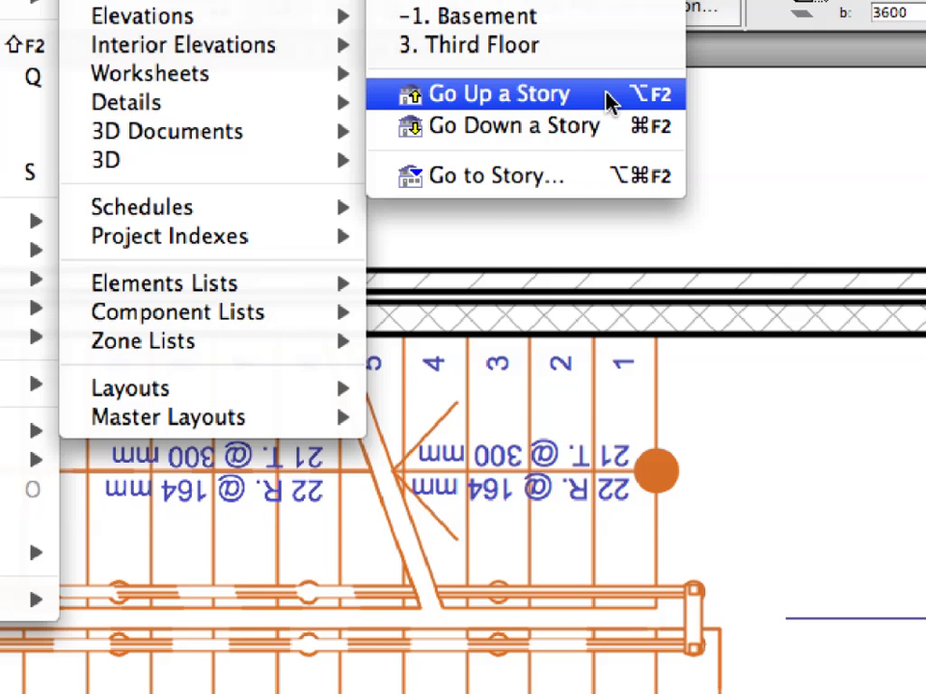
{"action": "left_click", "coordinate": [607, 94]}
{"action": "right_click", "coordinate": [259, 125]}
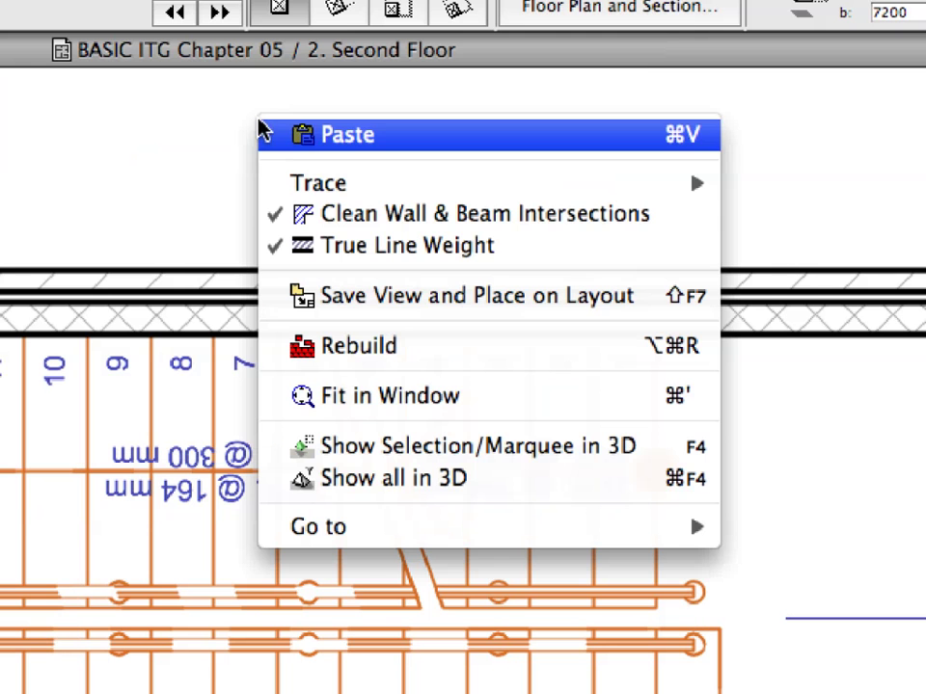
{"action": "left_click", "coordinate": [509, 143]}
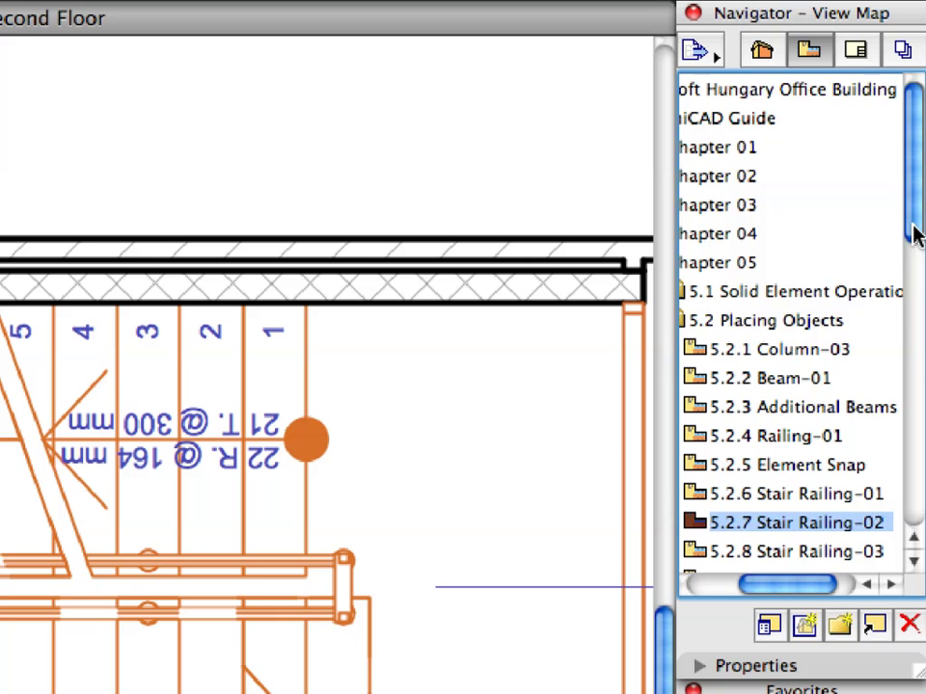
{"action": "left_click_drag", "start_coordinate": [925, 265], "coordinate": [920, 358]}
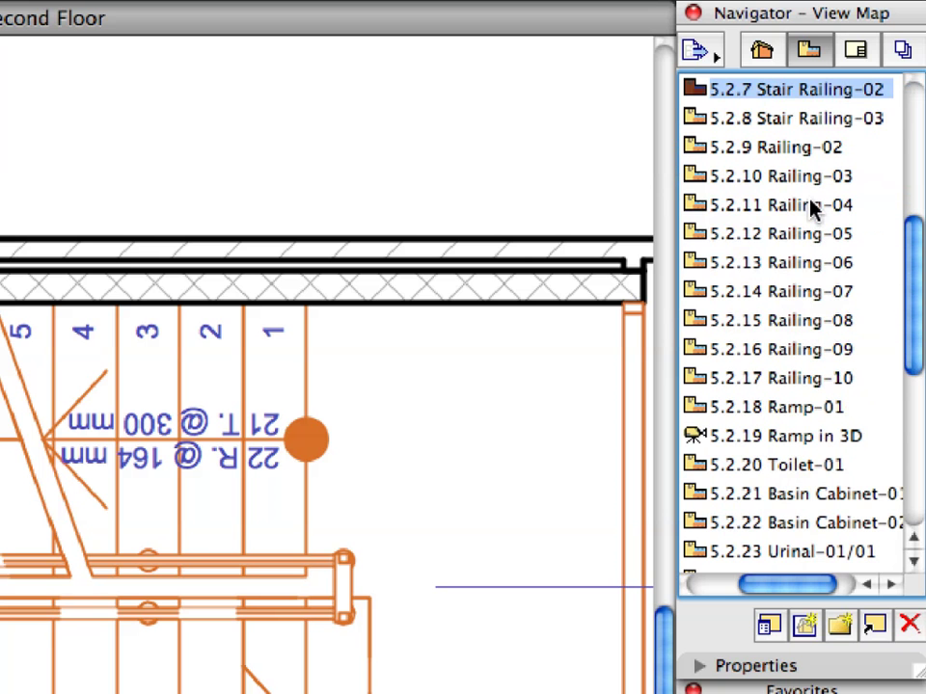
Step: In view 5.2.8, place a Stair Railing-03 railing from wall marker 1 down the stair's right edge
{"action": "double_click", "coordinate": [730, 120]}
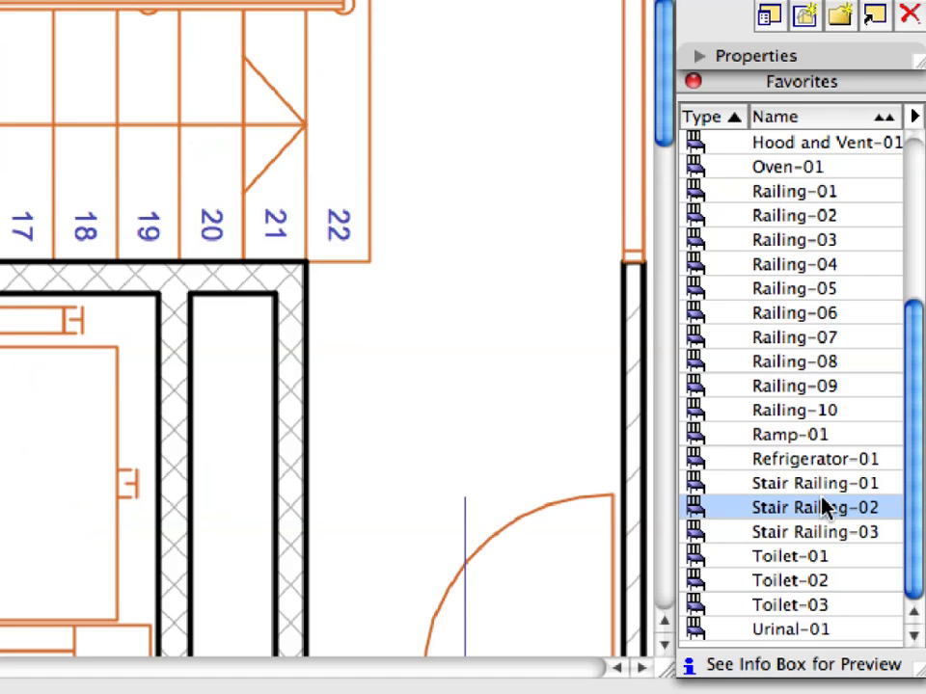
{"action": "left_click", "coordinate": [821, 532]}
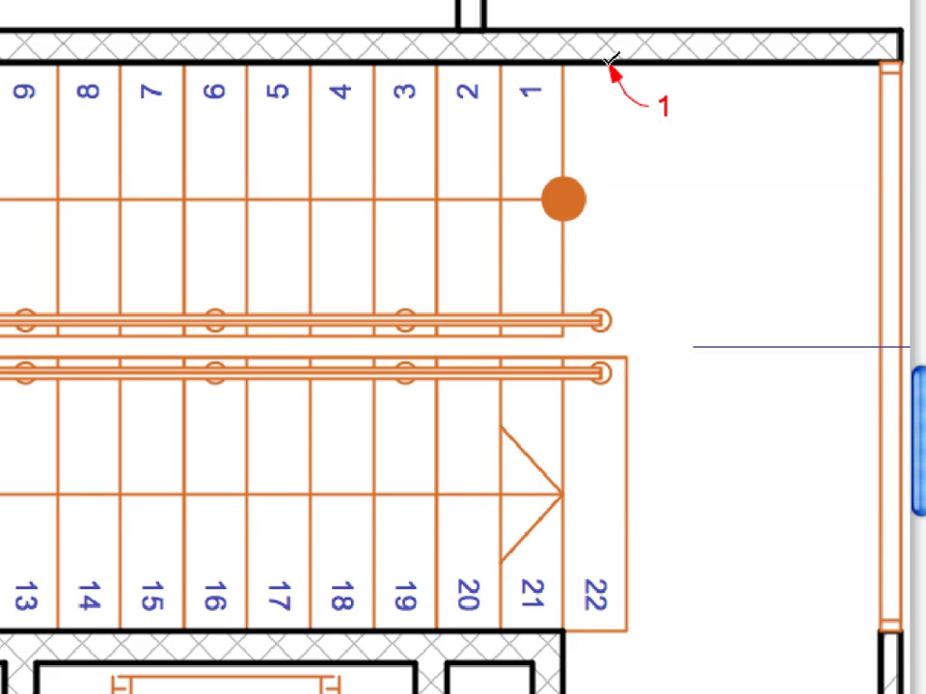
{"action": "left_click", "coordinate": [608, 60]}
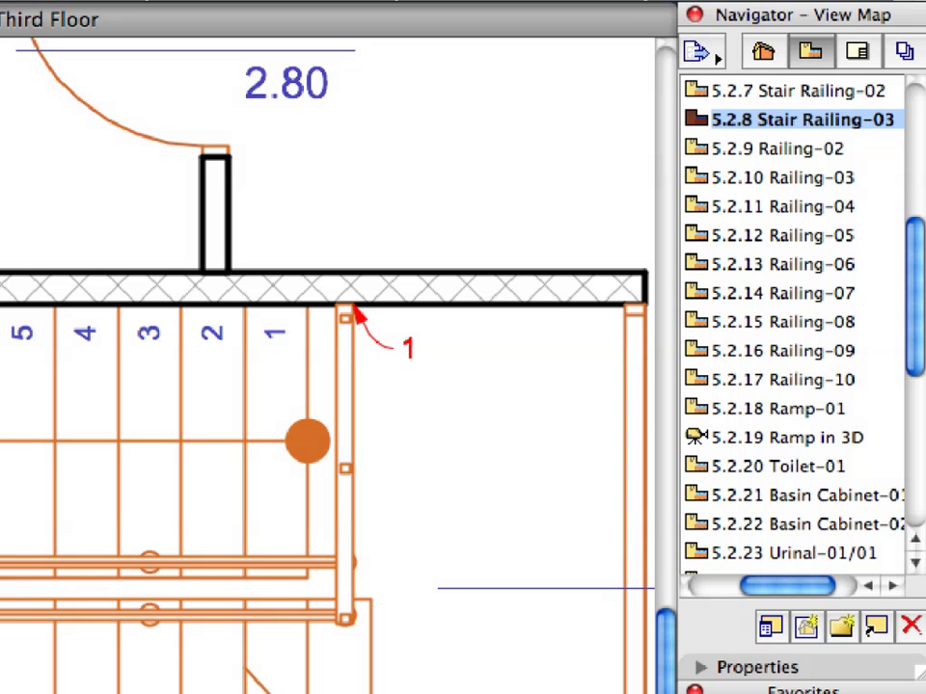
Step: Place a Railing-02 railing along the Third Floor edge at its marked point in view 5.2.9
{"action": "left_click", "coordinate": [758, 151]}
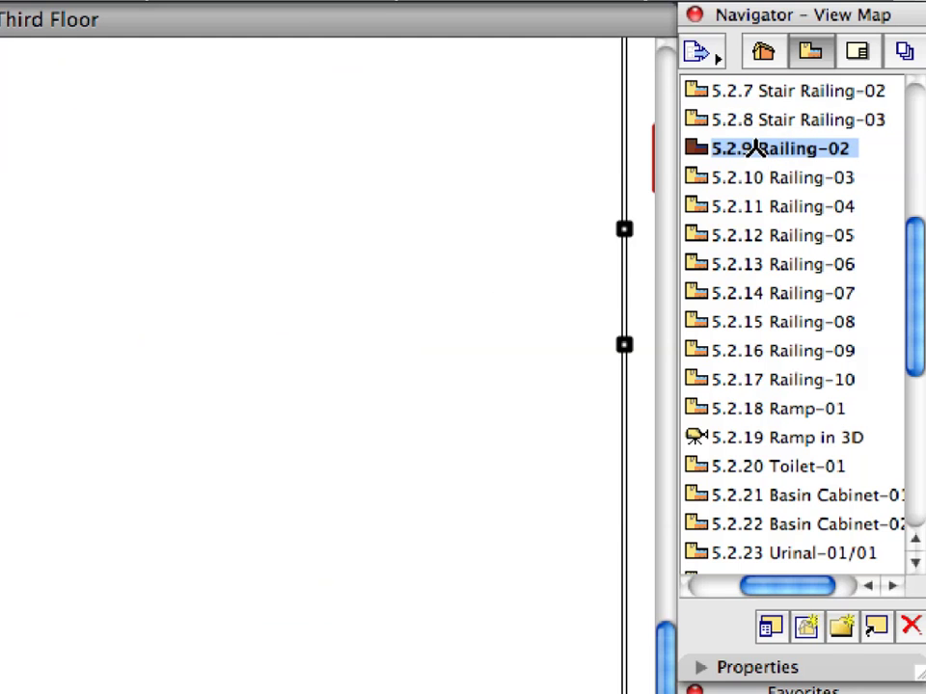
{"action": "left_click", "coordinate": [743, 300]}
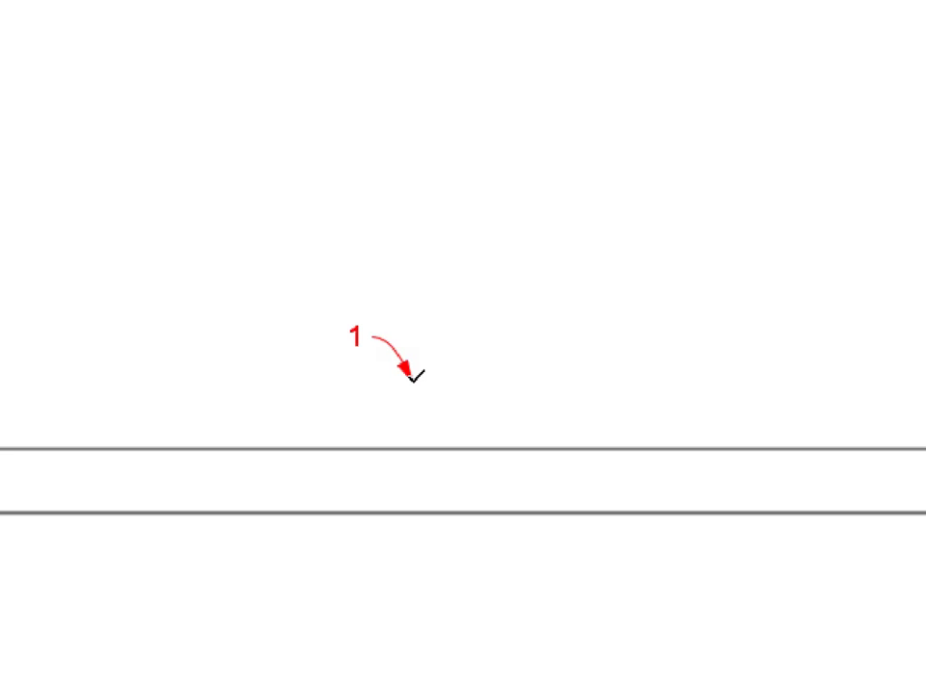
{"action": "left_click", "coordinate": [415, 376]}
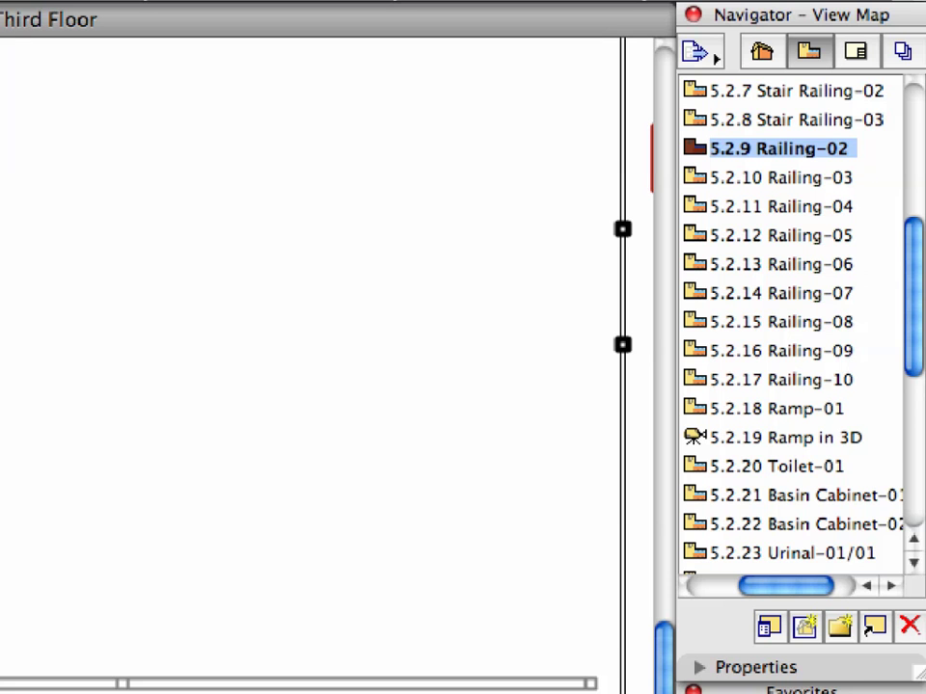
Step: Place a Railing-03 railing at its marked anchor point in view 5.2.10
{"action": "double_click", "coordinate": [742, 180]}
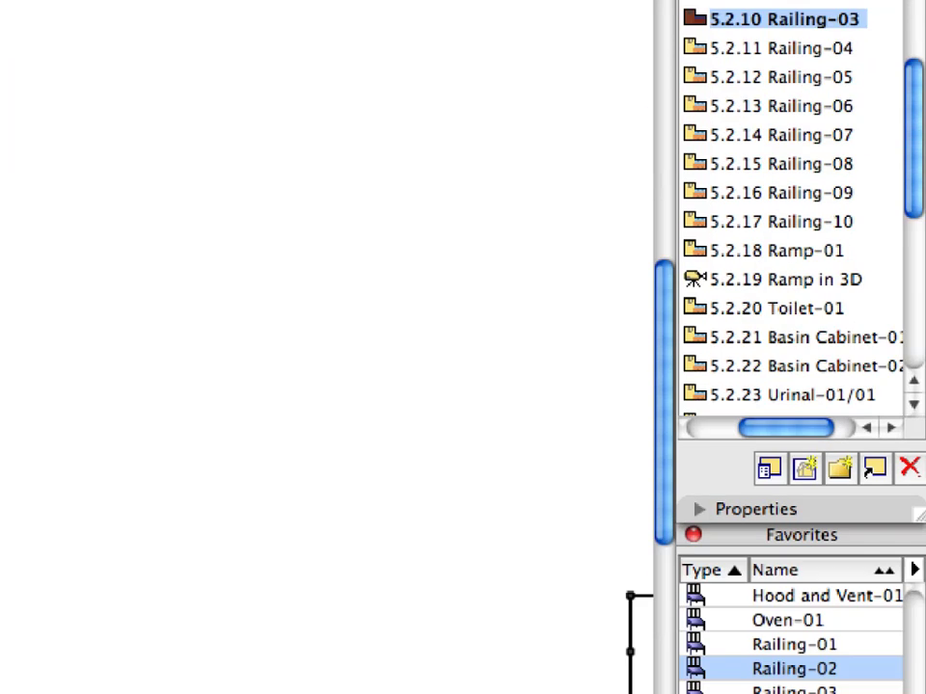
{"action": "left_click", "coordinate": [725, 455]}
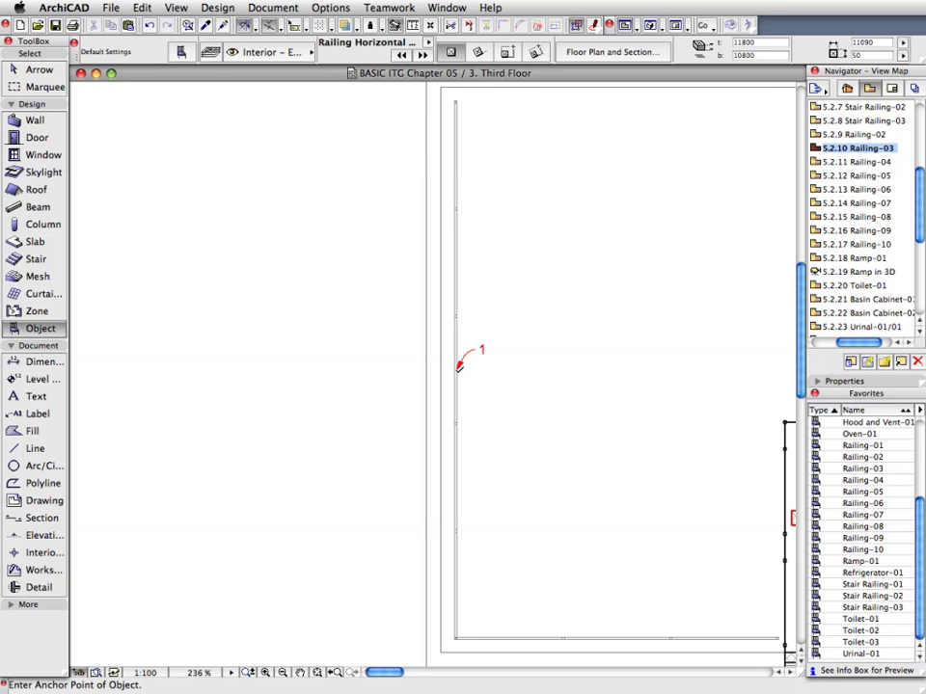
{"action": "left_click", "coordinate": [459, 366]}
Step: In view 5.2.18, place a Ramp-01 curved ramp starting at marker 1 on the top Basement wall
{"action": "double_click", "coordinate": [826, 245]}
{"action": "double_click", "coordinate": [848, 258]}
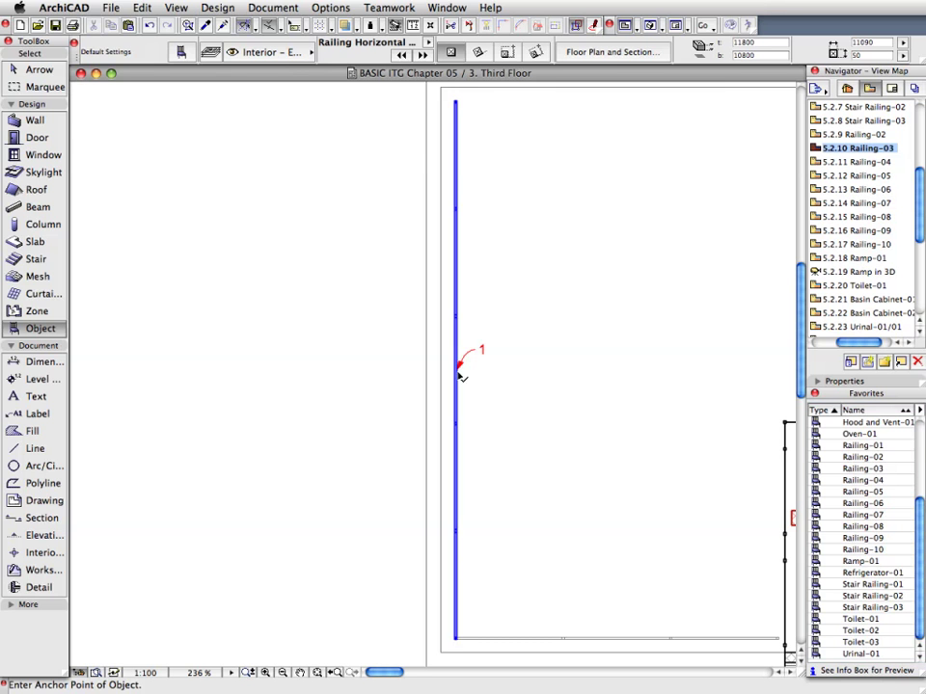
{"action": "double_click", "coordinate": [771, 412]}
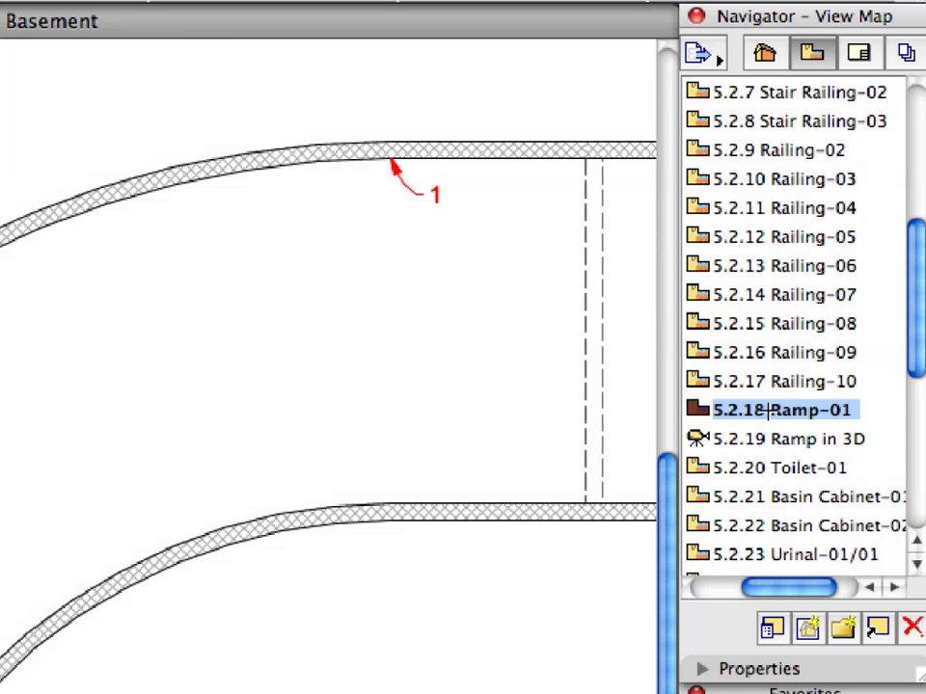
{"action": "left_click", "coordinate": [831, 474]}
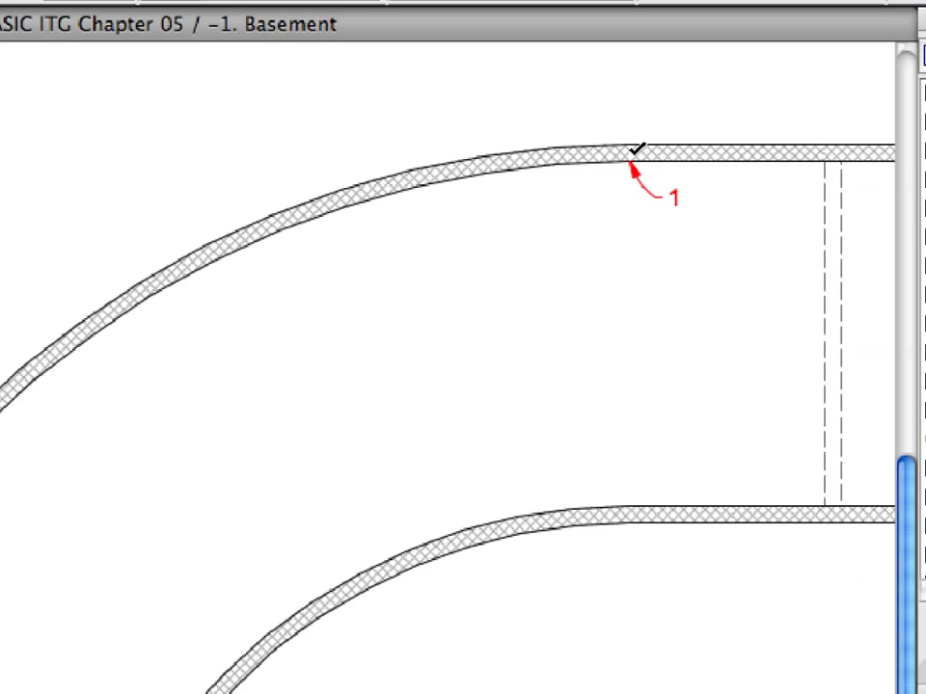
{"action": "left_click", "coordinate": [629, 160]}
{"action": "left_click", "coordinate": [631, 157]}
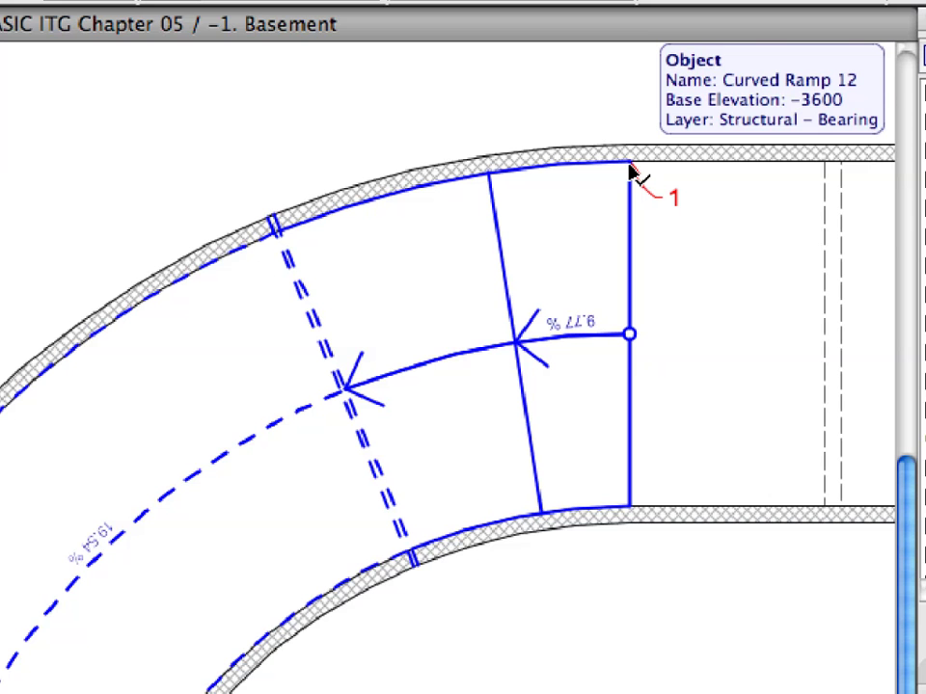
{"action": "key", "text": "Escape"}
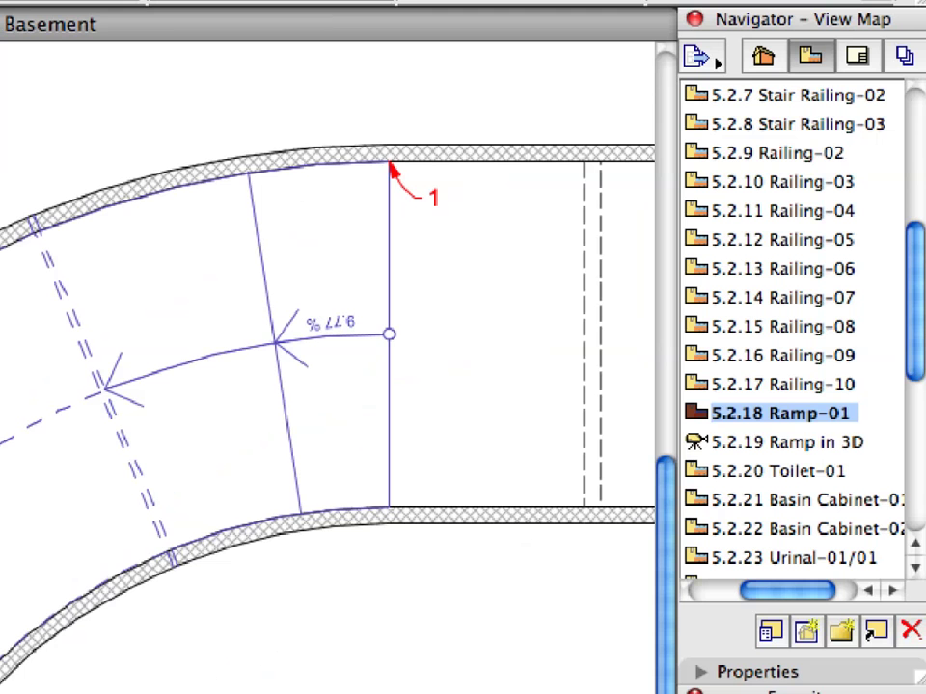
{"action": "double_click", "coordinate": [756, 448]}
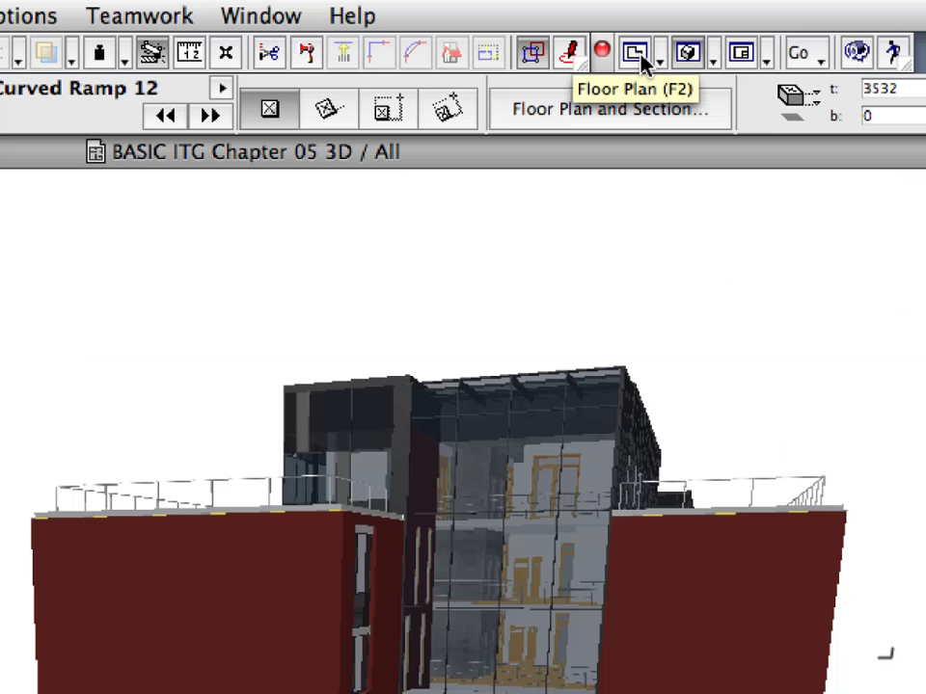
{"action": "left_click", "coordinate": [639, 54]}
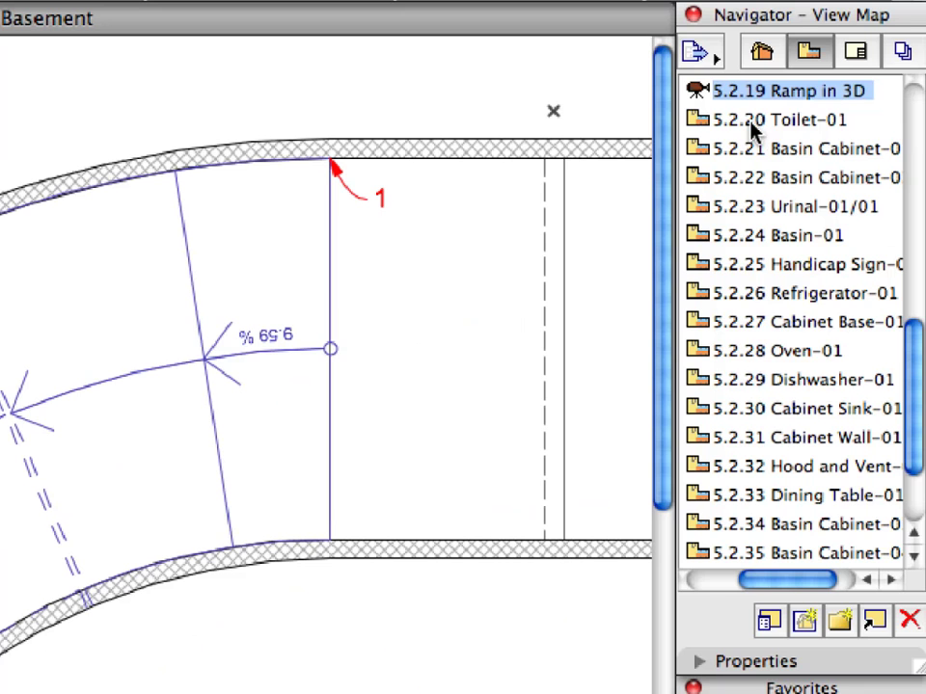
Step: Open the 5.2.20 Toilet-01 view with its favorite and change the Special Snap Distance from 1000 to 200
{"action": "left_click", "coordinate": [701, 123]}
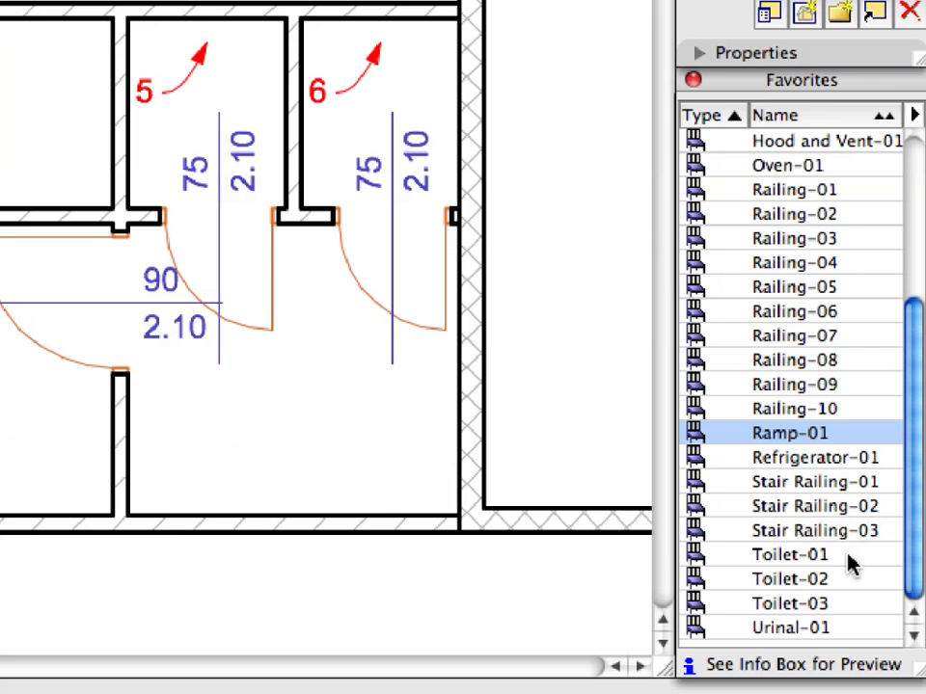
{"action": "left_click", "coordinate": [849, 559]}
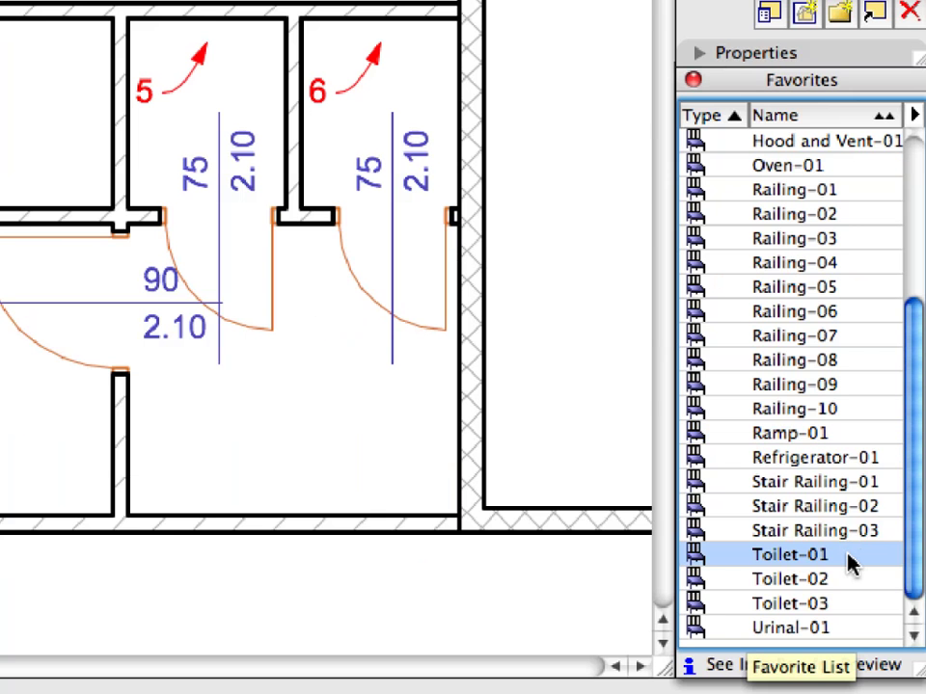
{"action": "left_click", "coordinate": [49, 17]}
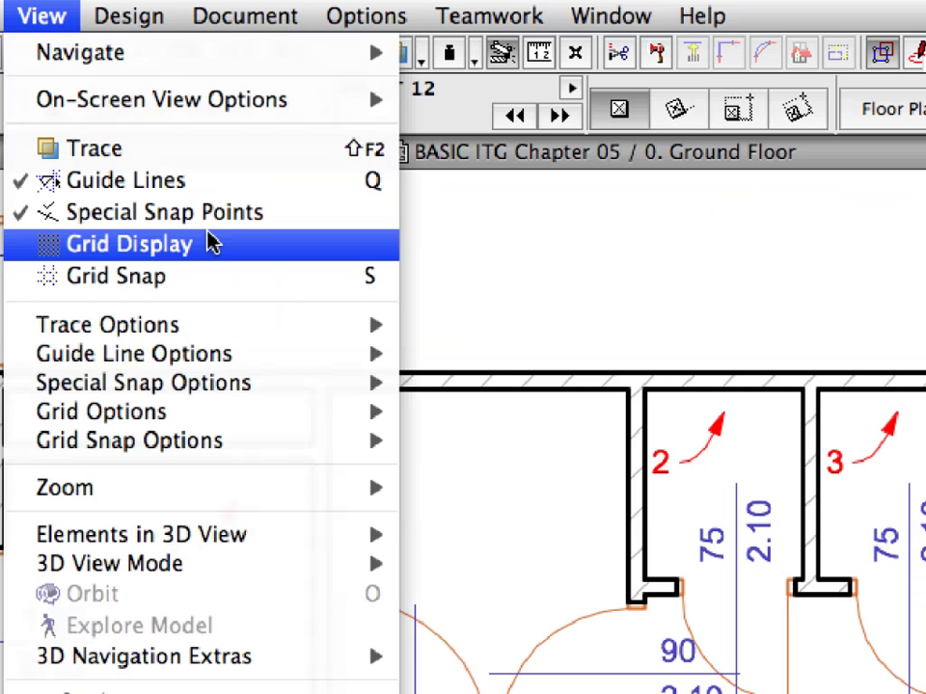
{"action": "mouse_move", "coordinate": [318, 385]}
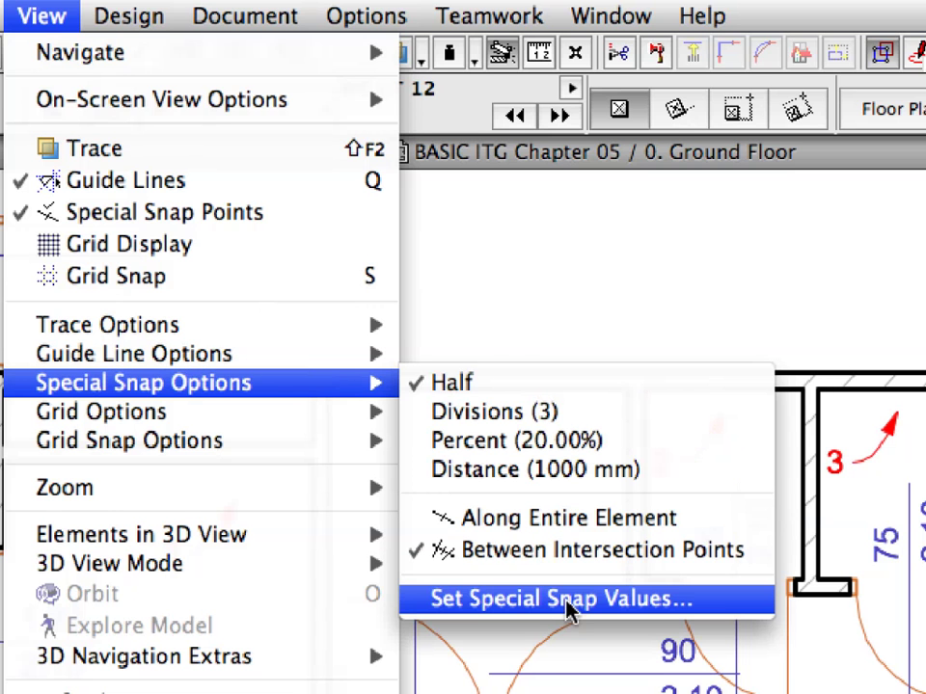
{"action": "left_click", "coordinate": [737, 598]}
{"action": "left_click", "coordinate": [537, 293]}
{"action": "left_click_drag", "start_coordinate": [533, 293], "coordinate": [455, 291]}
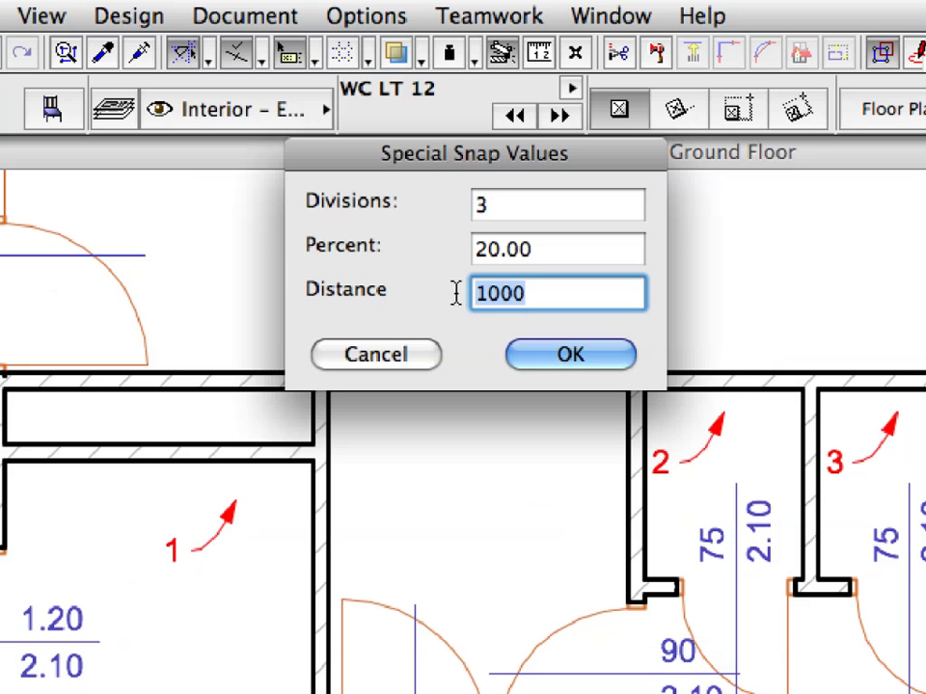
{"action": "type", "text": "200"}
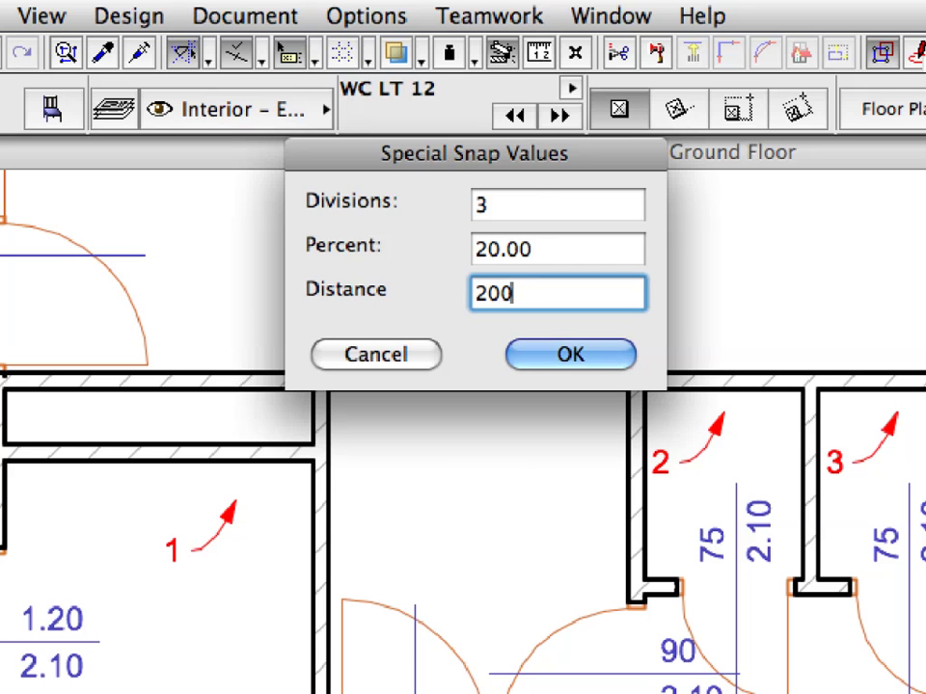
Step: Confirm the 200 value and switch special snapping from Half to Distance (200 mm)
{"action": "left_click", "coordinate": [613, 358]}
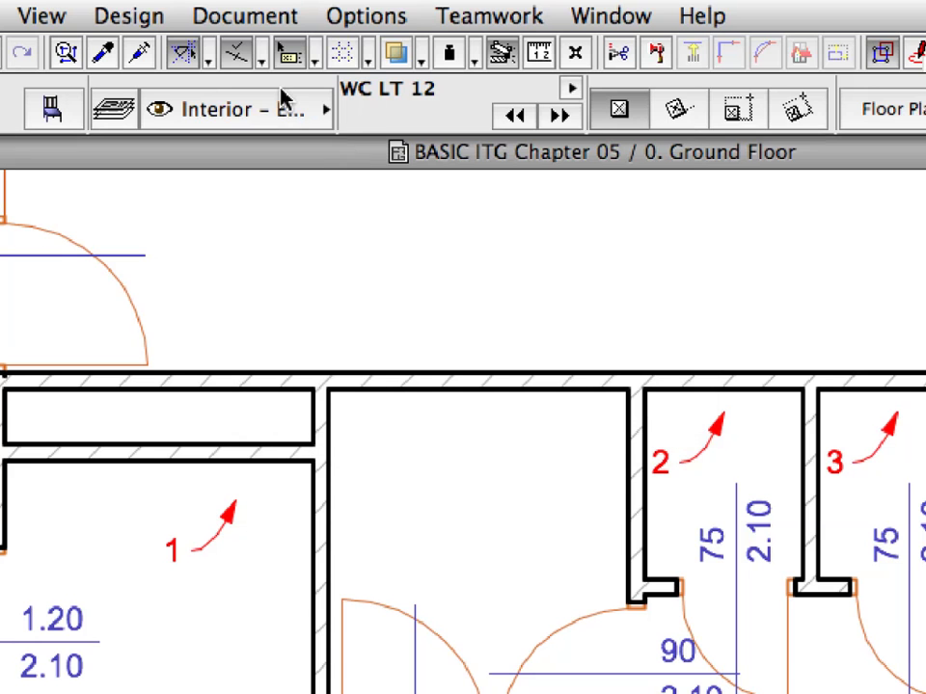
{"action": "left_click", "coordinate": [264, 64]}
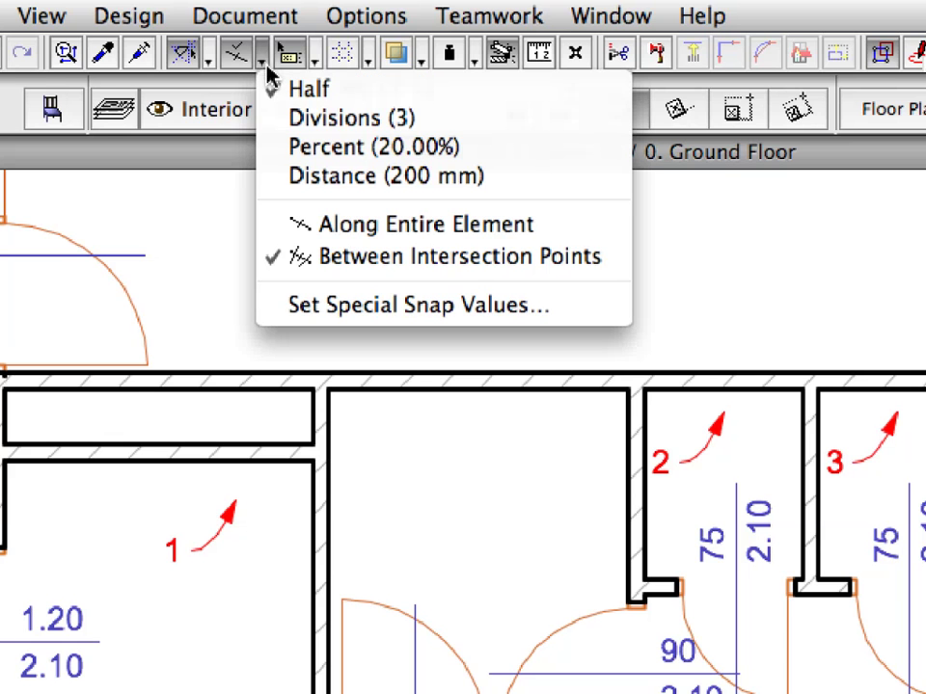
{"action": "left_click", "coordinate": [269, 179]}
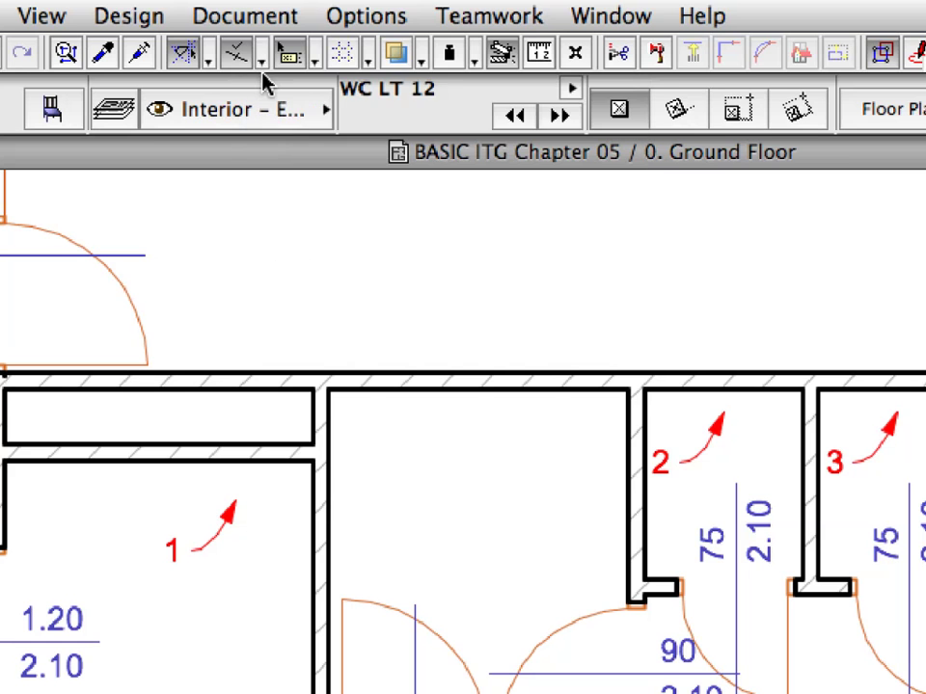
{"action": "left_click", "coordinate": [263, 64]}
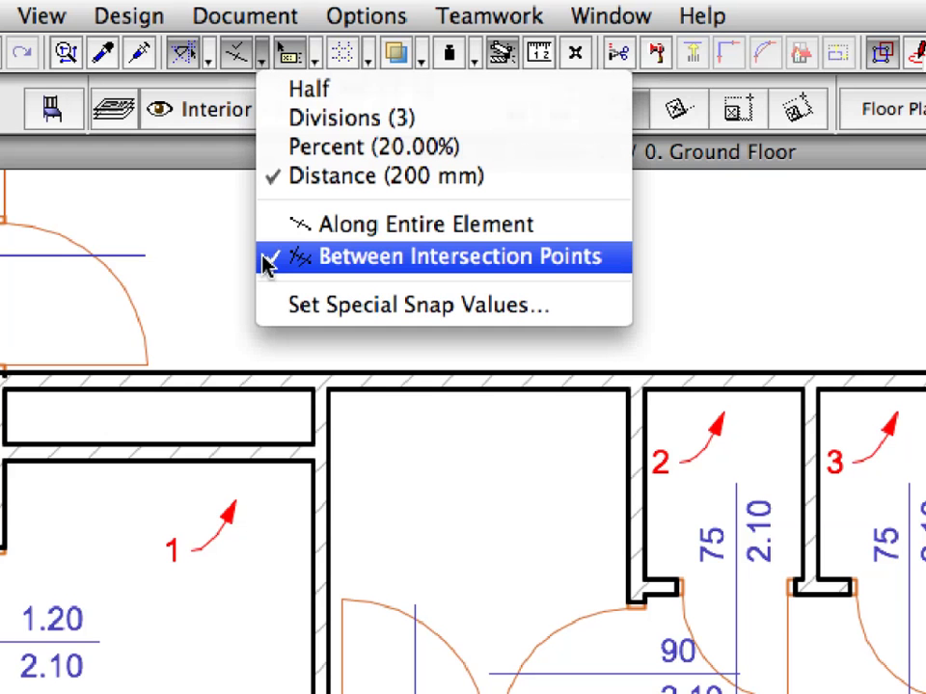